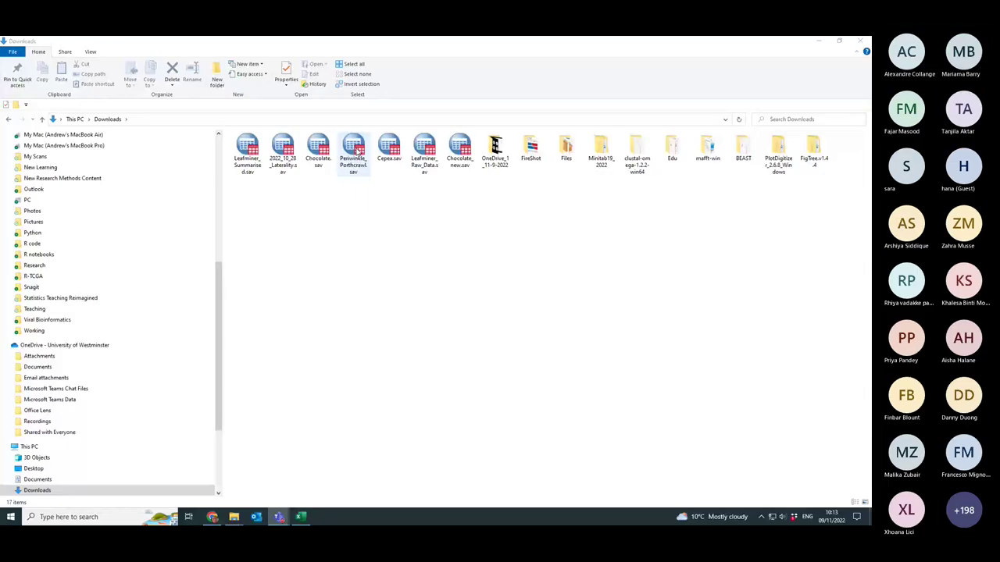
- Open Periwinkle_Porthcrawl.sav from the Downloads folder in IBM SPSS Statistics
{"action": "double_click", "coordinate": [357, 150]}
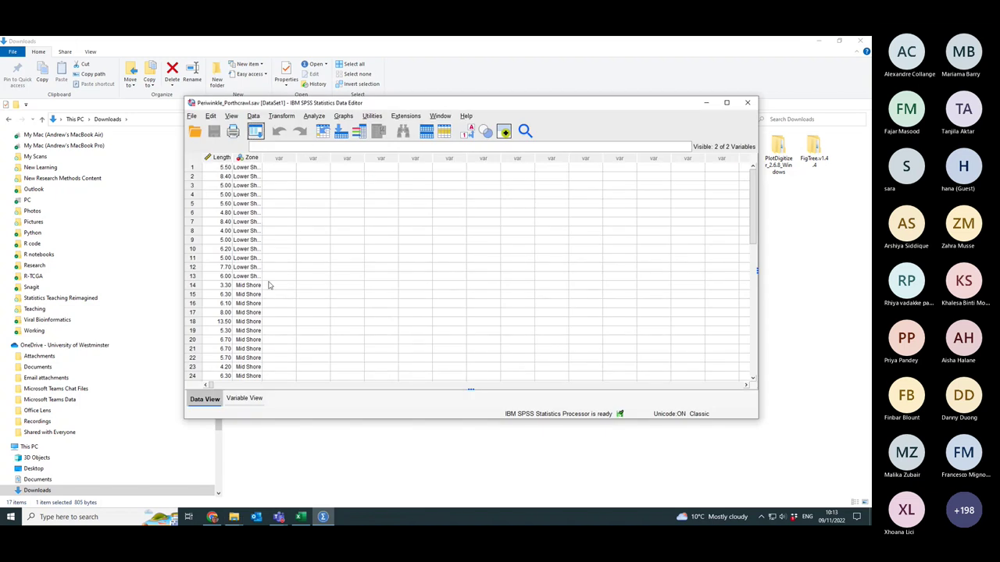
- Scroll through the Length and Zone values of the Lower and Mid Shore cases
{"action": "scroll", "coordinate": [242, 314], "scroll_direction": "down", "scroll_amount": 3}
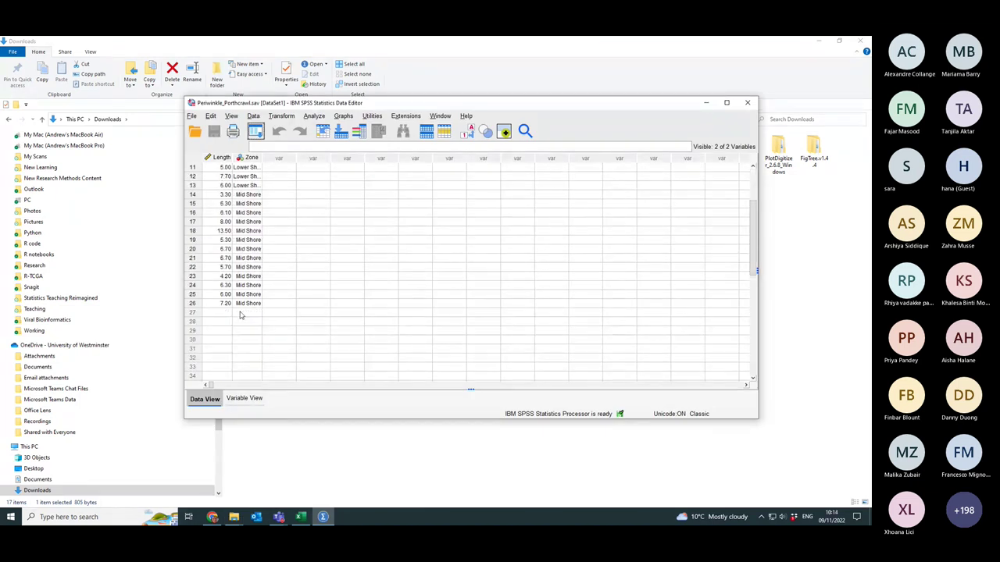
{"action": "scroll", "coordinate": [241, 315], "scroll_direction": "up", "scroll_amount": 3}
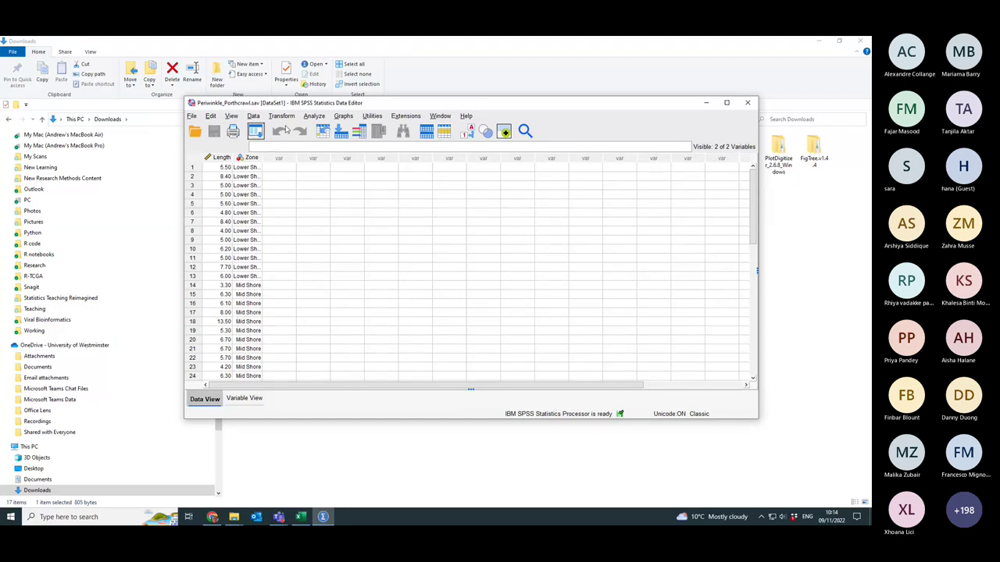
- Set up an Explore analysis with Length (mm) as dependent and Zone as factor
{"action": "left_click", "coordinate": [312, 117]}
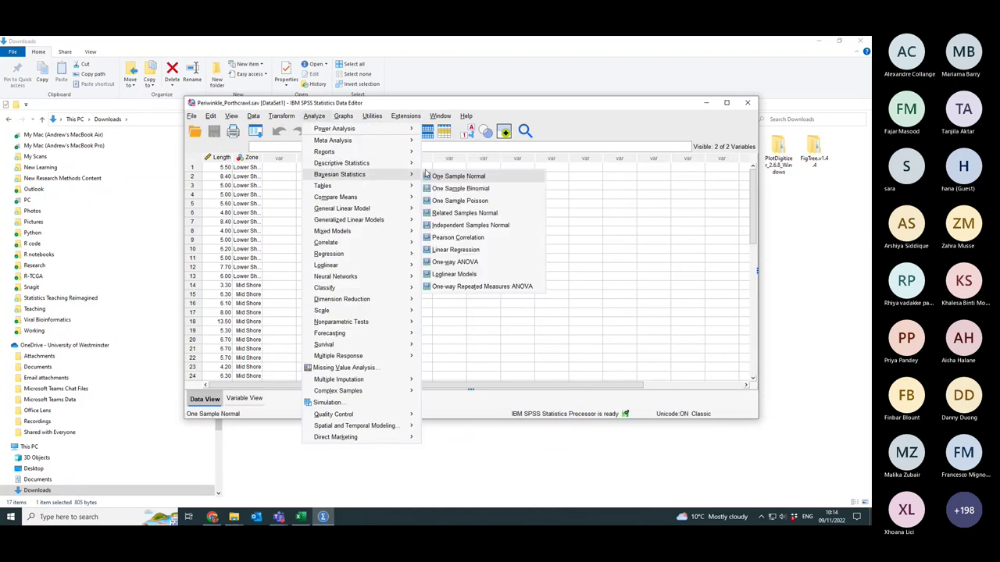
{"action": "mouse_move", "coordinate": [376, 165]}
{"action": "left_click", "coordinate": [442, 201]}
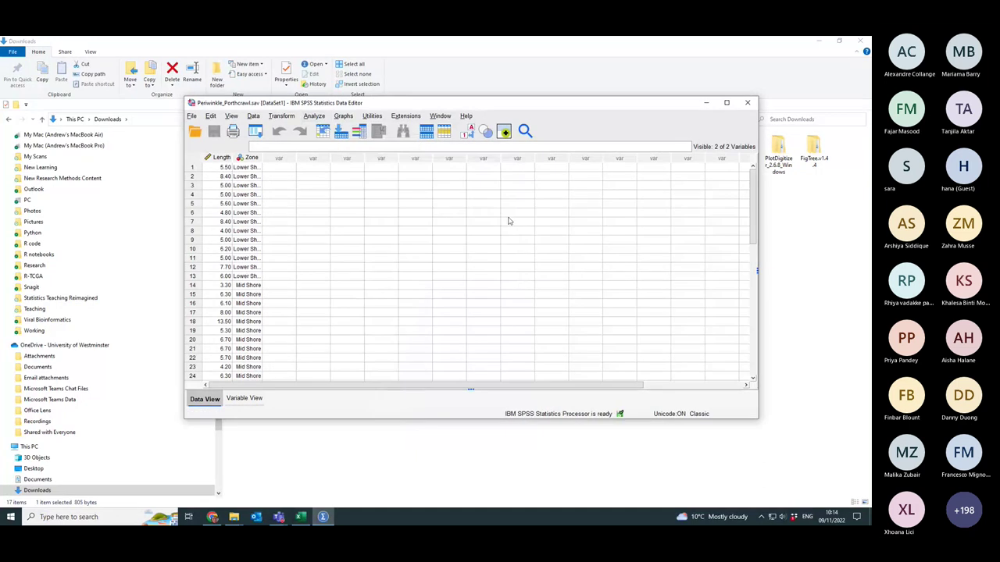
{"action": "left_click", "coordinate": [340, 218]}
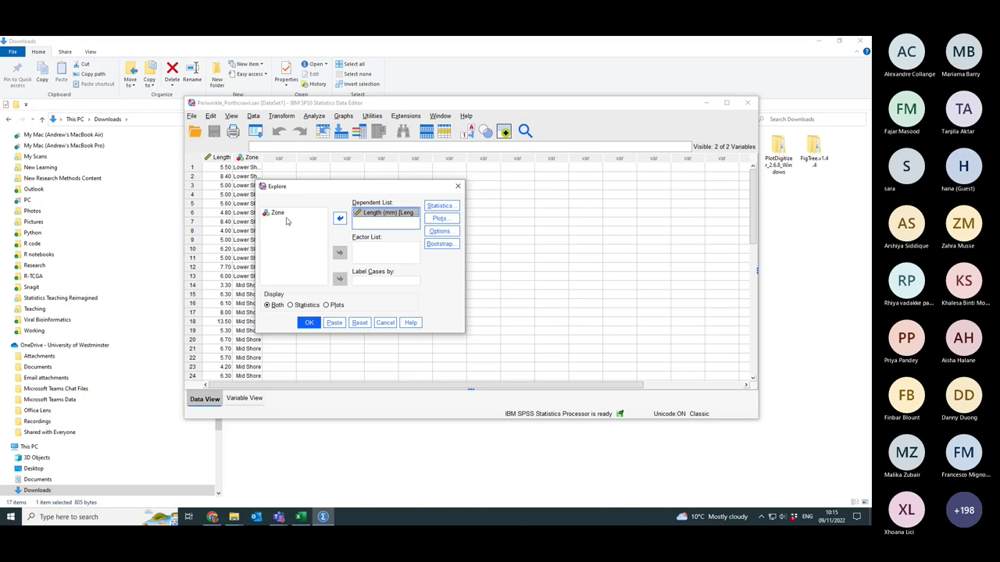
{"action": "left_click", "coordinate": [286, 219]}
{"action": "left_click", "coordinate": [339, 253]}
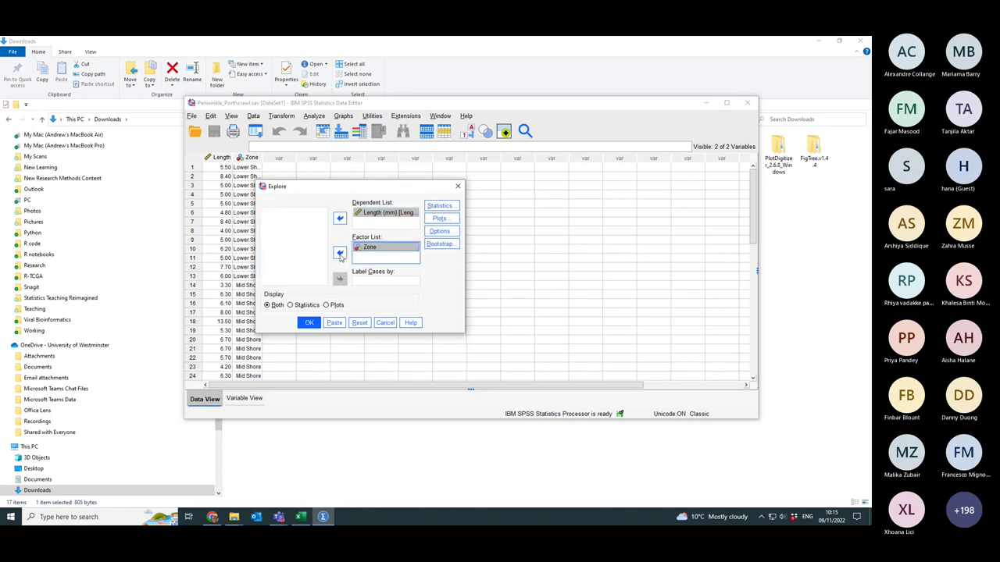
{"action": "mouse_move", "coordinate": [310, 180]}
{"action": "left_mouse_down"}
{"action": "mouse_move", "coordinate": [344, 179]}
{"action": "mouse_move", "coordinate": [317, 175]}
{"action": "left_mouse_up"}
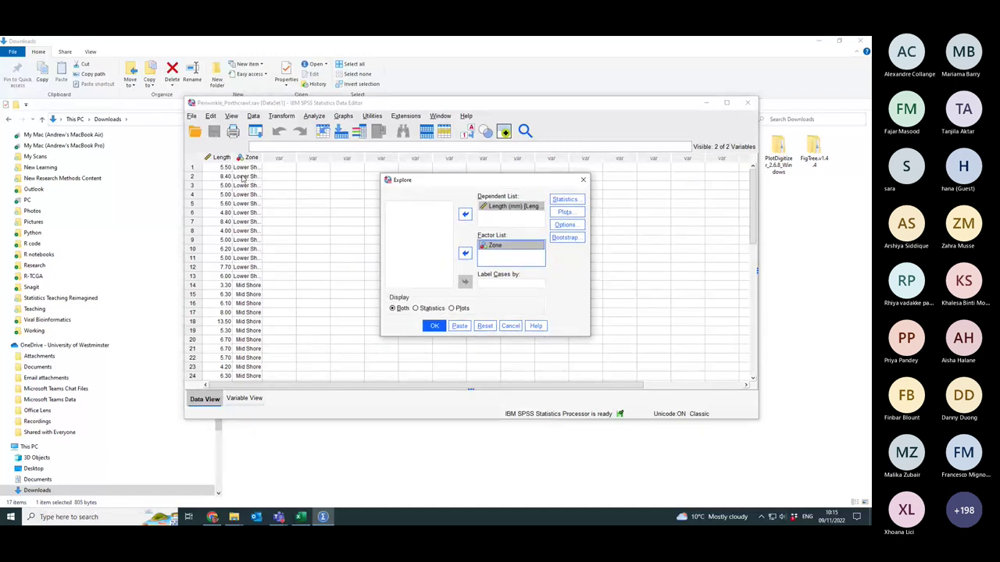
- Request normality plots with tests and run the Explore analysis
{"action": "left_click", "coordinate": [575, 218]}
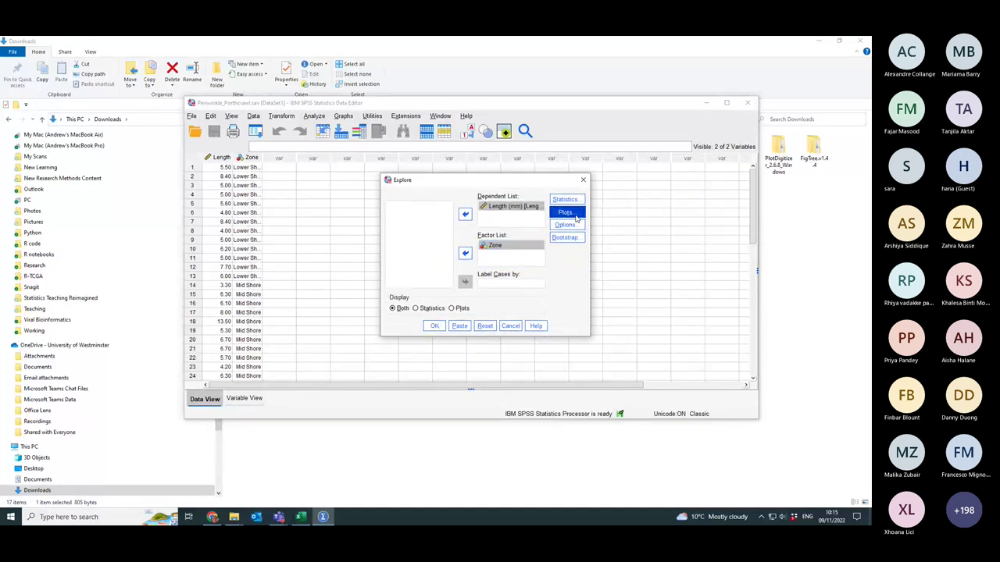
{"action": "left_click", "coordinate": [395, 220]}
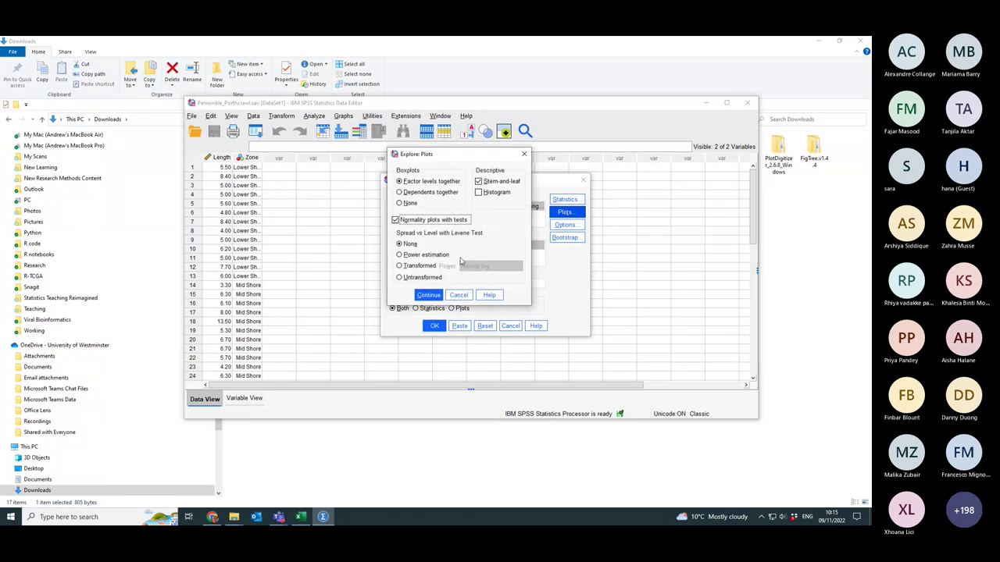
{"action": "left_click", "coordinate": [426, 296]}
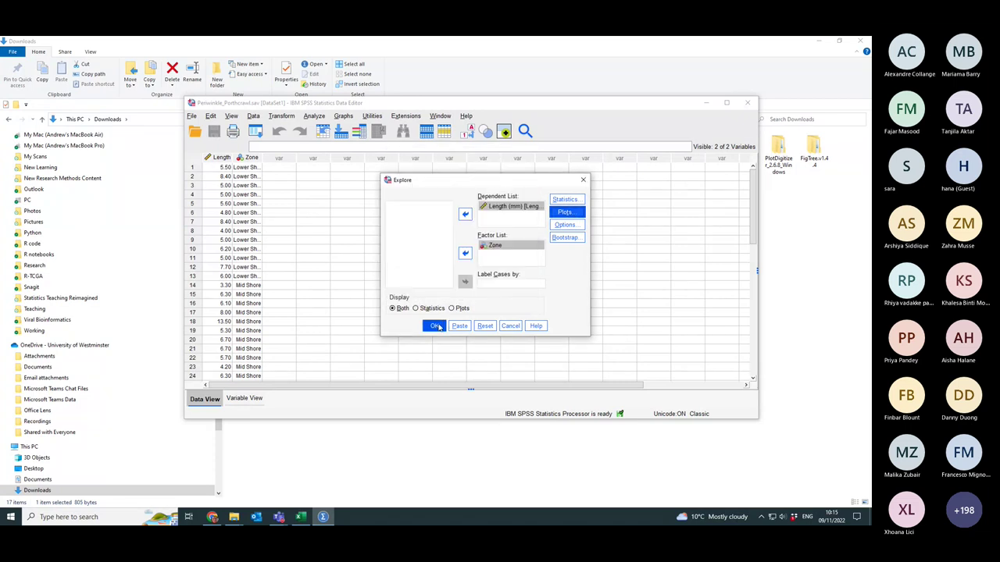
{"action": "left_click", "coordinate": [435, 325]}
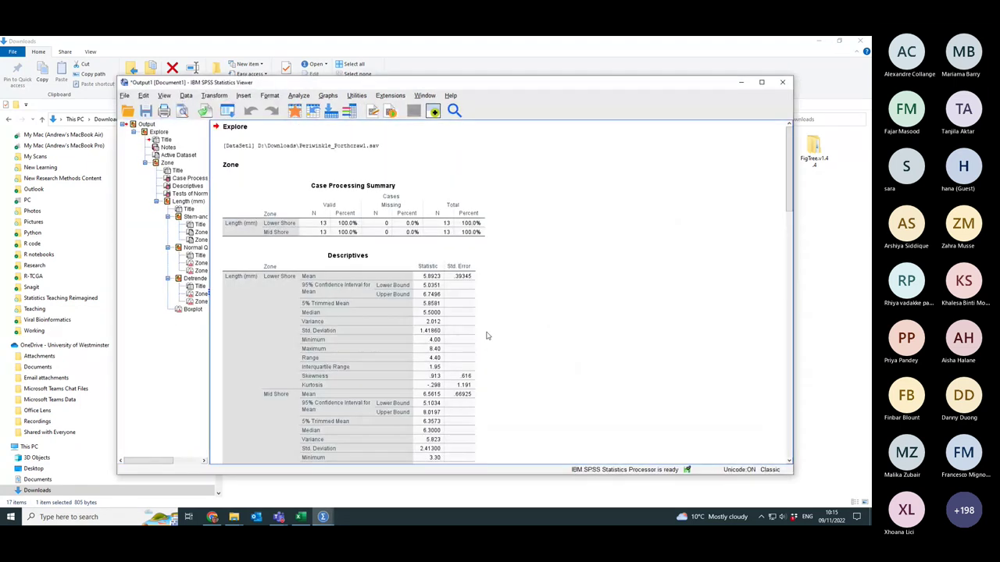
- Scroll through the descriptives, normality tests, stem-and-leaf, Q-Q plots and boxplot
{"action": "scroll", "coordinate": [486, 336], "scroll_direction": "down", "scroll_amount": 10}
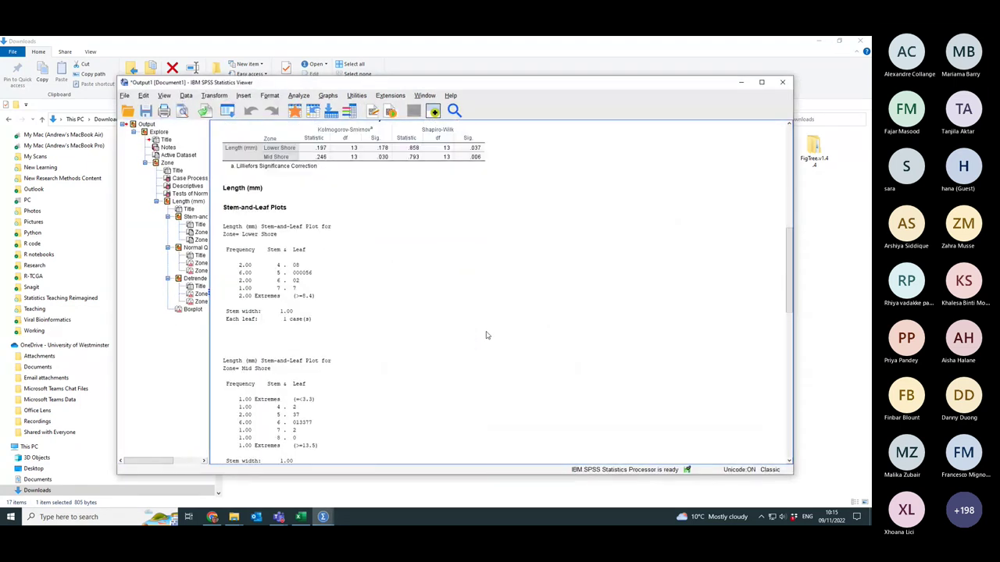
{"action": "scroll", "coordinate": [485, 336], "scroll_direction": "down", "scroll_amount": 10}
{"action": "scroll", "coordinate": [486, 336], "scroll_direction": "up", "scroll_amount": 6}
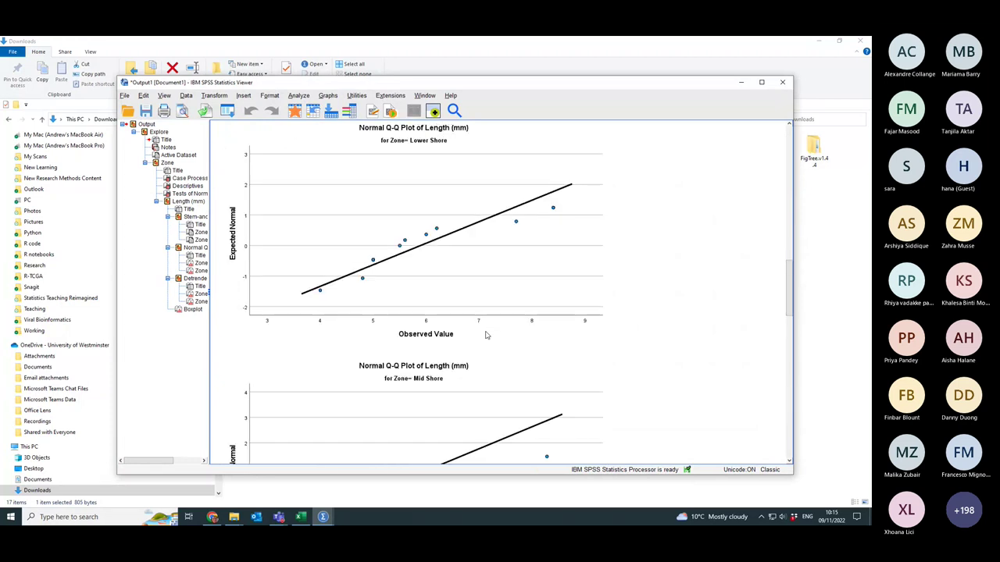
{"action": "scroll", "coordinate": [485, 335], "scroll_direction": "down", "scroll_amount": 5}
{"action": "scroll", "coordinate": [485, 335], "scroll_direction": "down", "scroll_amount": 8}
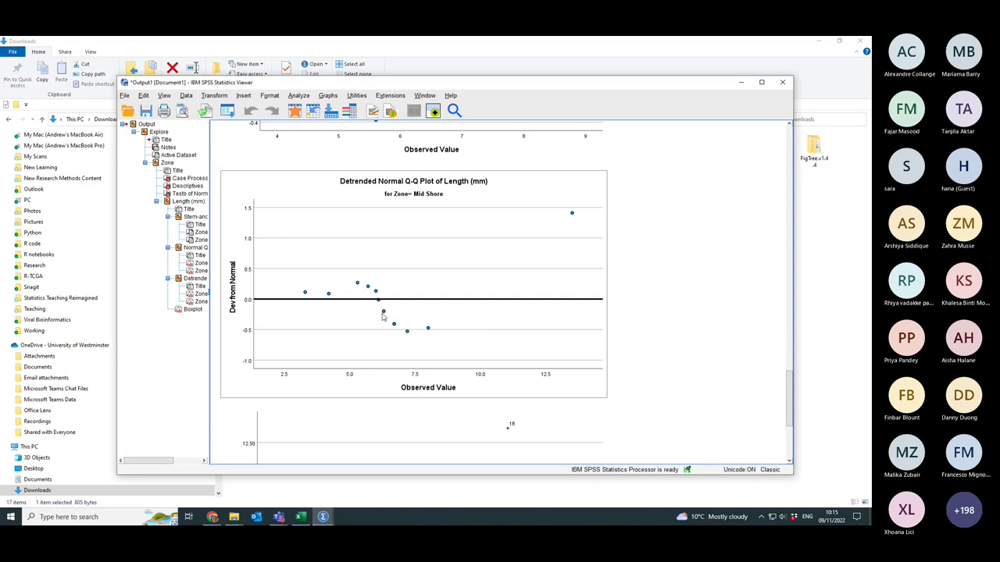
{"action": "scroll", "coordinate": [461, 358], "scroll_direction": "down", "scroll_amount": 3}
{"action": "scroll", "coordinate": [467, 358], "scroll_direction": "down", "scroll_amount": 2}
{"action": "scroll", "coordinate": [430, 346], "scroll_direction": "up", "scroll_amount": 4}
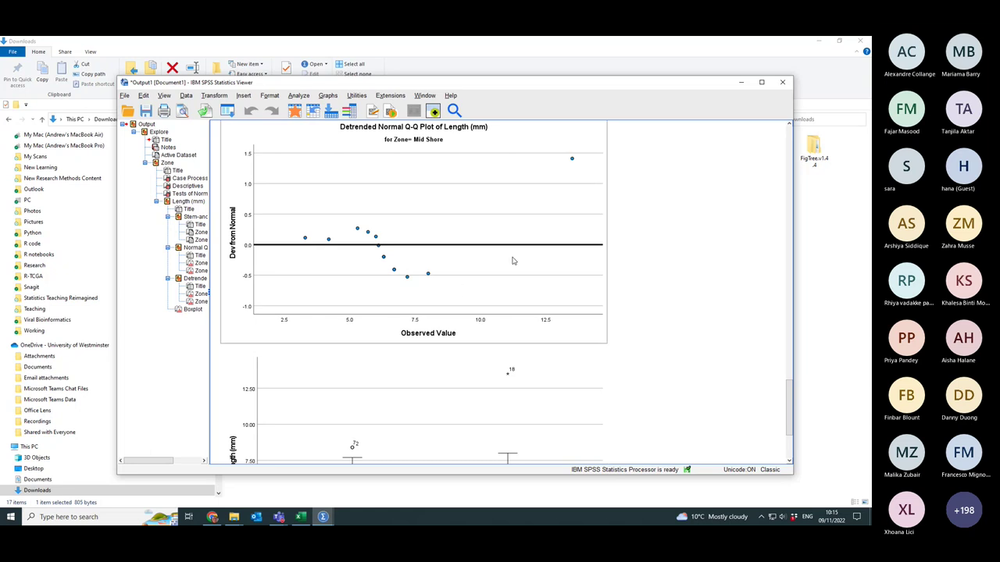
{"action": "scroll", "coordinate": [475, 305], "scroll_direction": "up", "scroll_amount": 6}
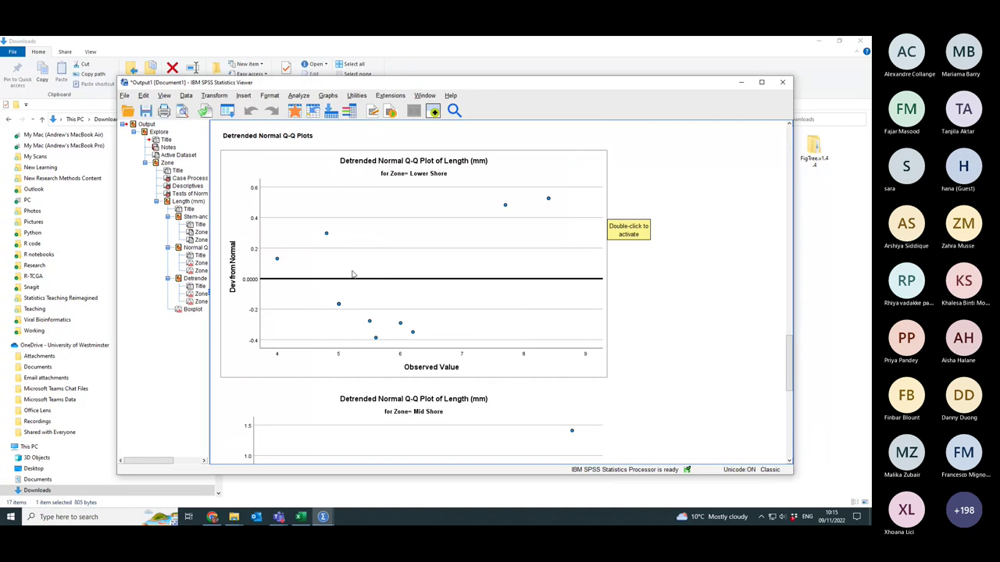
{"action": "scroll", "coordinate": [448, 324], "scroll_direction": "down", "scroll_amount": 6}
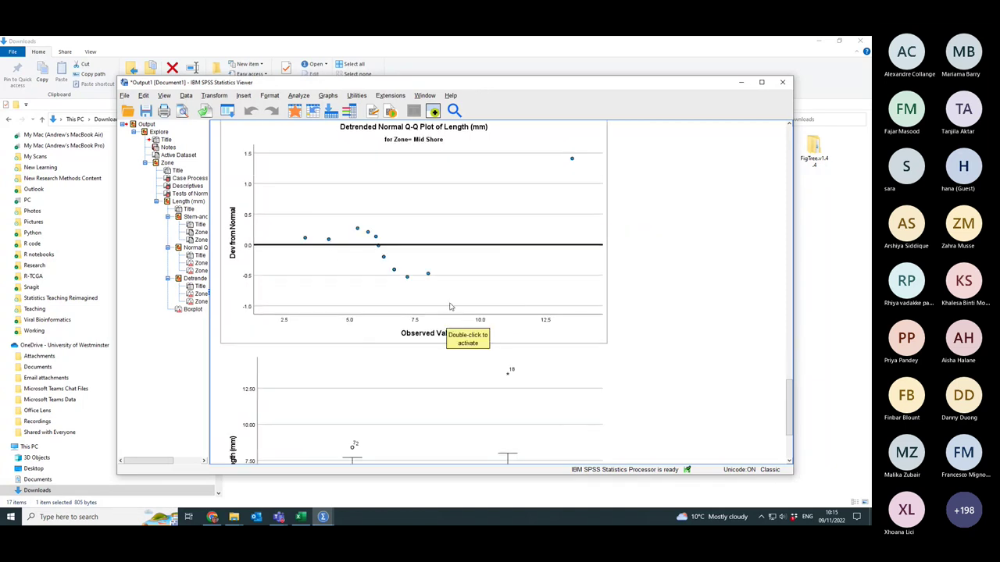
{"action": "scroll", "coordinate": [508, 337], "scroll_direction": "down", "scroll_amount": 3}
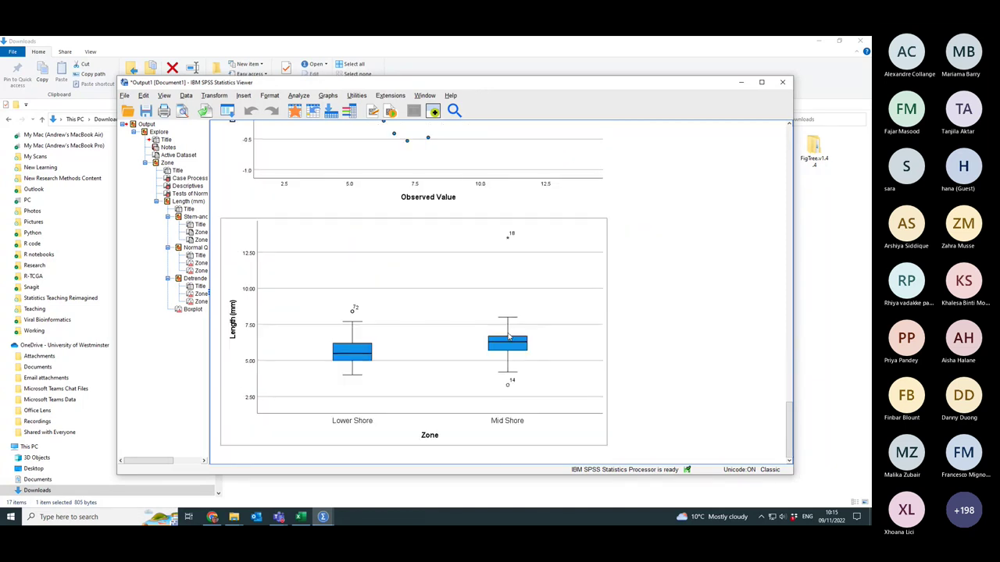
{"action": "scroll", "coordinate": [507, 337], "scroll_direction": "up", "scroll_amount": 20}
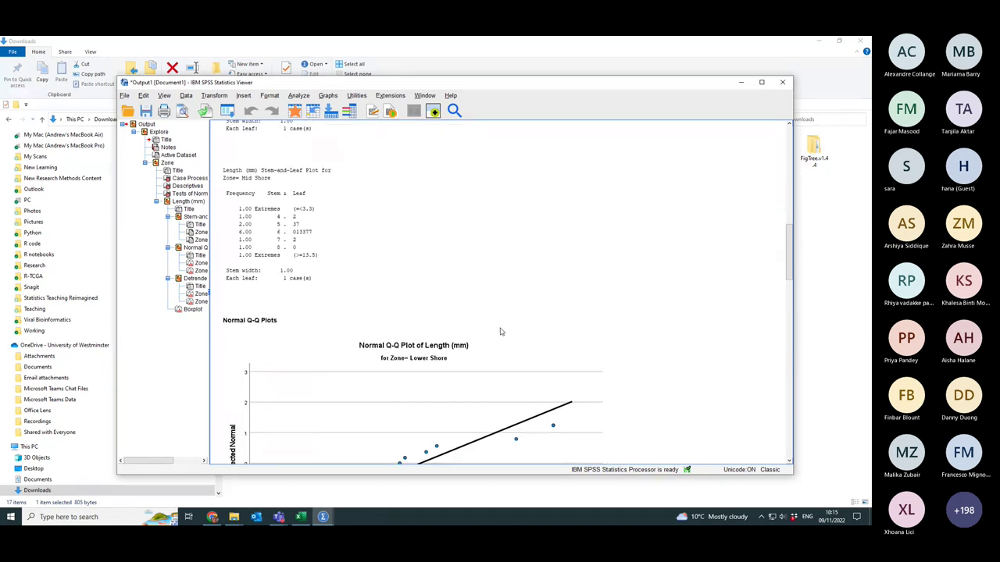
{"action": "scroll", "coordinate": [501, 333], "scroll_direction": "up", "scroll_amount": 3}
- Select the Tests of Normality table: Shapiro-Wilk .037 for Lower Shore, .006 for Mid Shore
{"action": "left_click", "coordinate": [238, 222]}
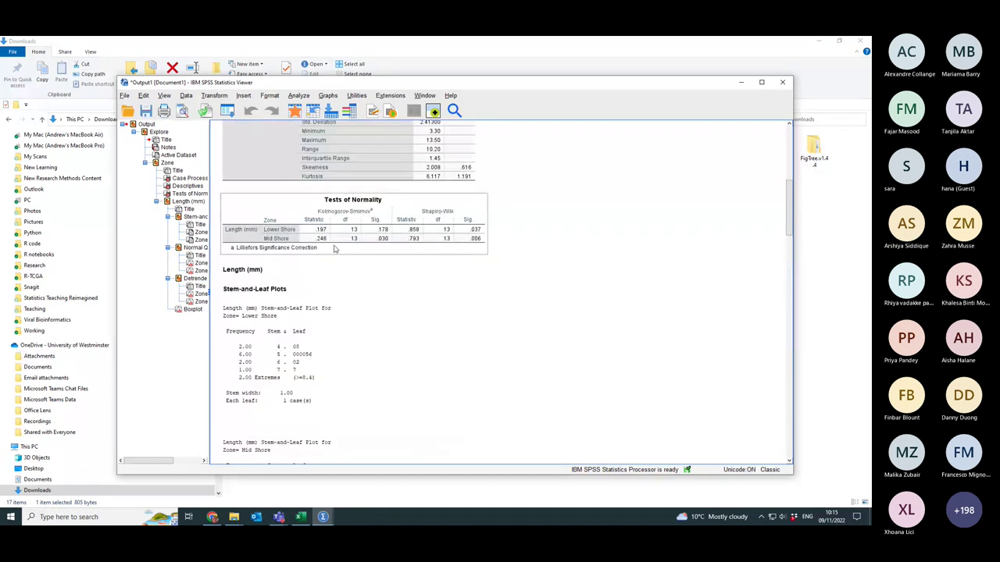
{"action": "left_click", "coordinate": [507, 240]}
{"action": "left_click", "coordinate": [475, 235]}
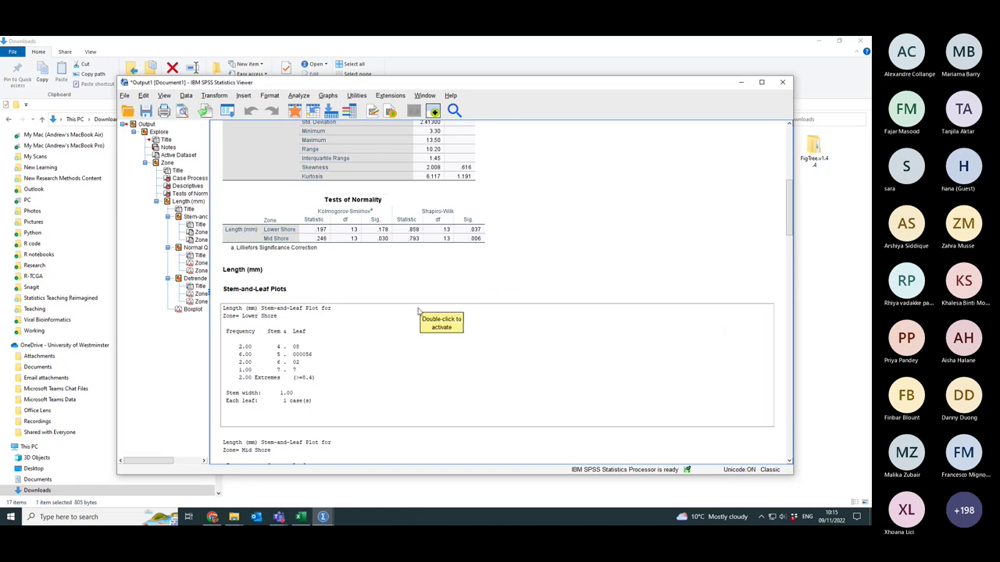
{"action": "scroll", "coordinate": [418, 311], "scroll_direction": "up", "scroll_amount": 10}
{"action": "scroll", "coordinate": [418, 311], "scroll_direction": "down", "scroll_amount": 8}
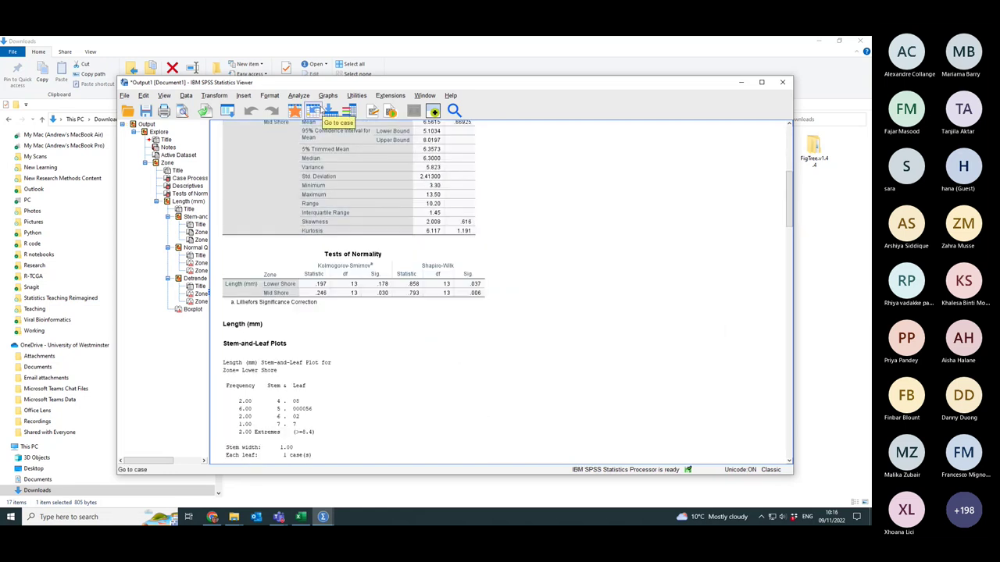
{"action": "left_click", "coordinate": [328, 95]}
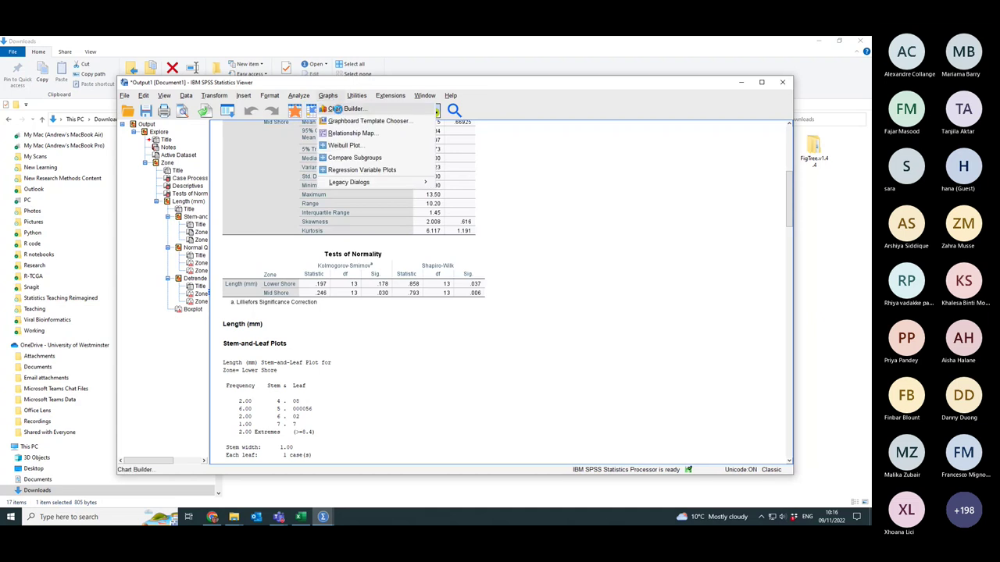
- Build a Chart Builder population pyramid: Length (mm) as distribution, Zone as split variable
{"action": "left_click", "coordinate": [334, 108]}
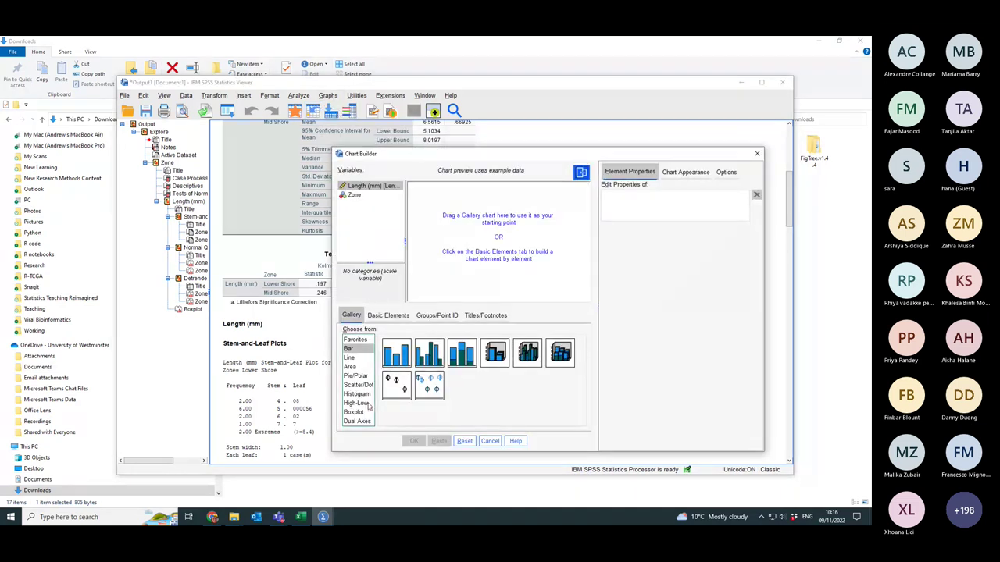
{"action": "left_click", "coordinate": [358, 394]}
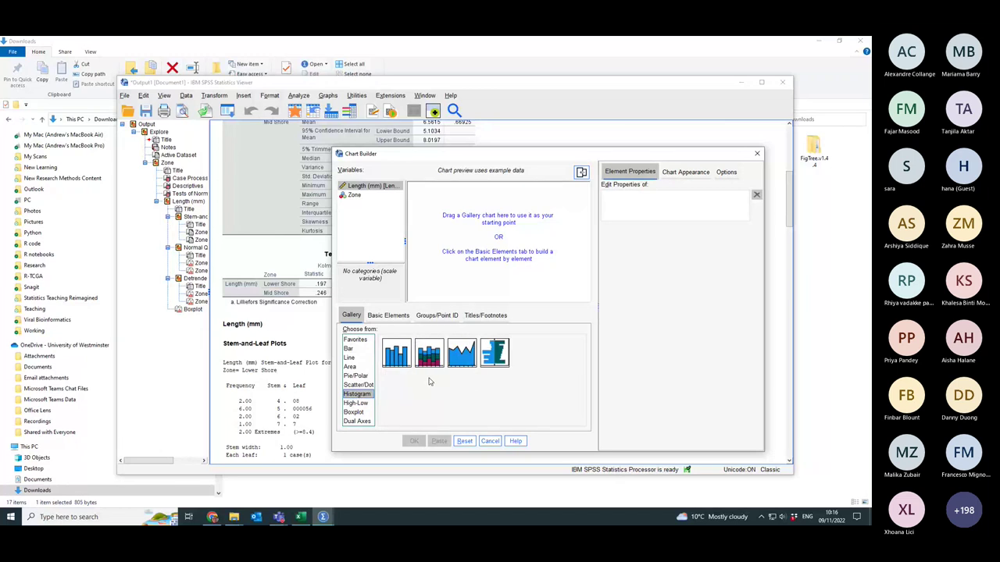
{"action": "left_click_drag", "start_coordinate": [498, 356], "coordinate": [494, 242]}
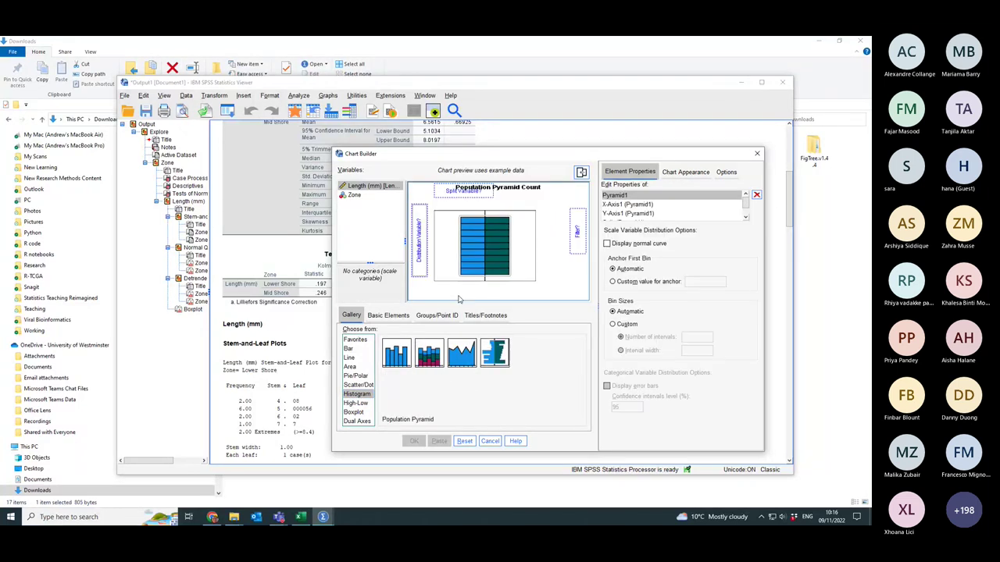
{"action": "left_click", "coordinate": [359, 188]}
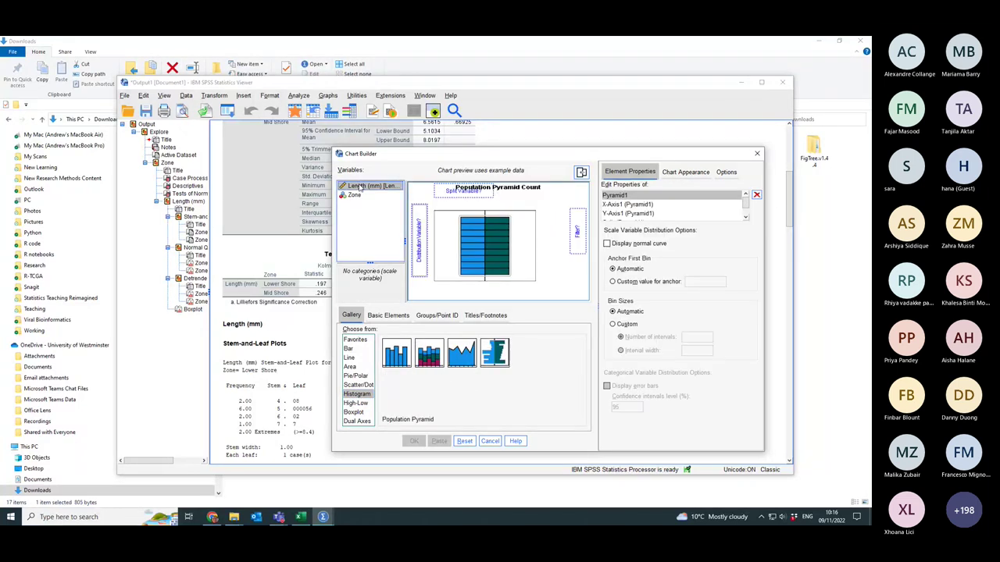
{"action": "left_click_drag", "start_coordinate": [359, 188], "coordinate": [419, 243]}
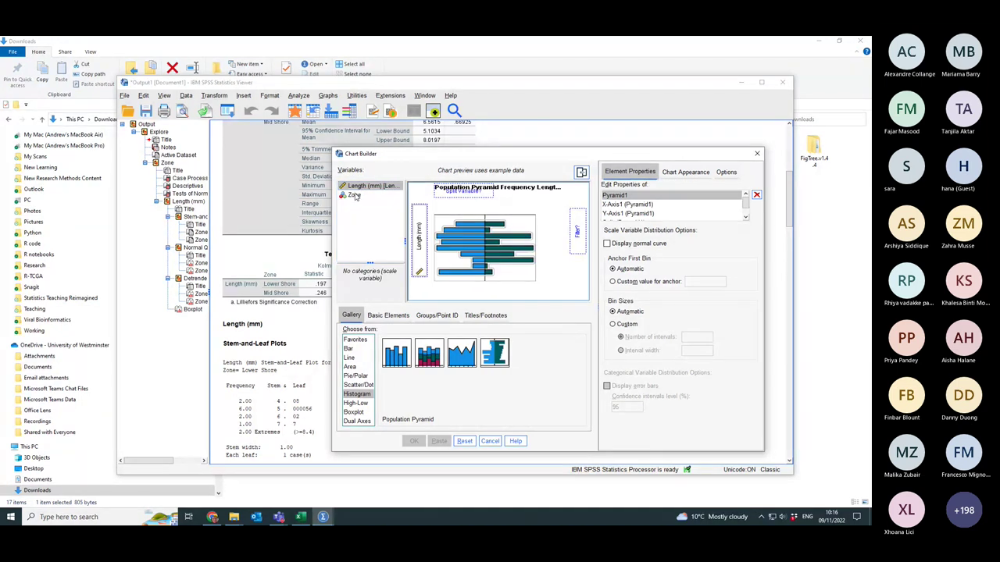
{"action": "left_click_drag", "start_coordinate": [354, 197], "coordinate": [463, 190]}
{"action": "left_click", "coordinate": [413, 443]}
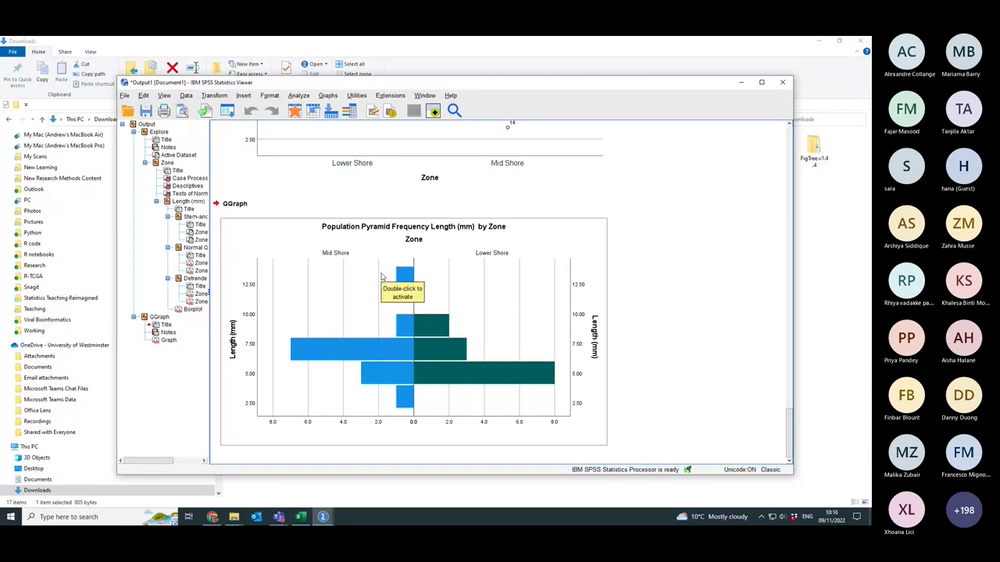
- Scroll the Output Viewer to check the new Length by Zone population pyramid
{"action": "scroll", "coordinate": [382, 277], "scroll_direction": "up", "scroll_amount": 15}
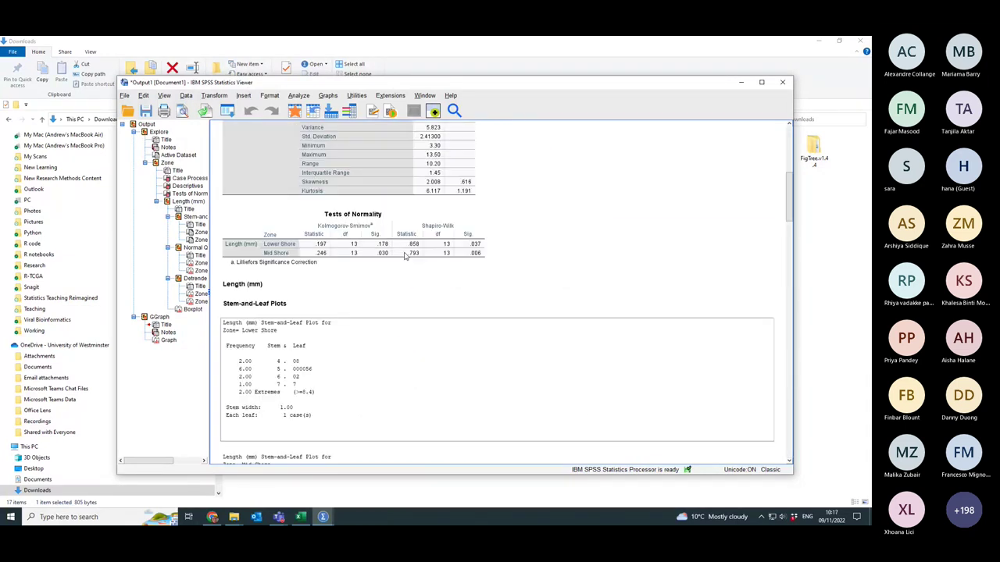
{"action": "scroll", "coordinate": [405, 256], "scroll_direction": "up", "scroll_amount": 10}
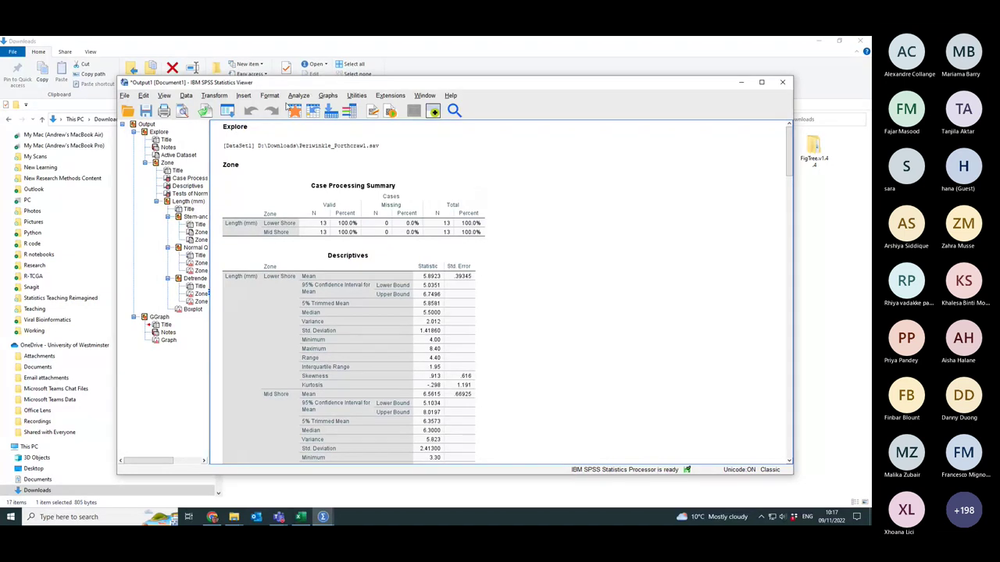
{"action": "left_click", "coordinate": [299, 95]}
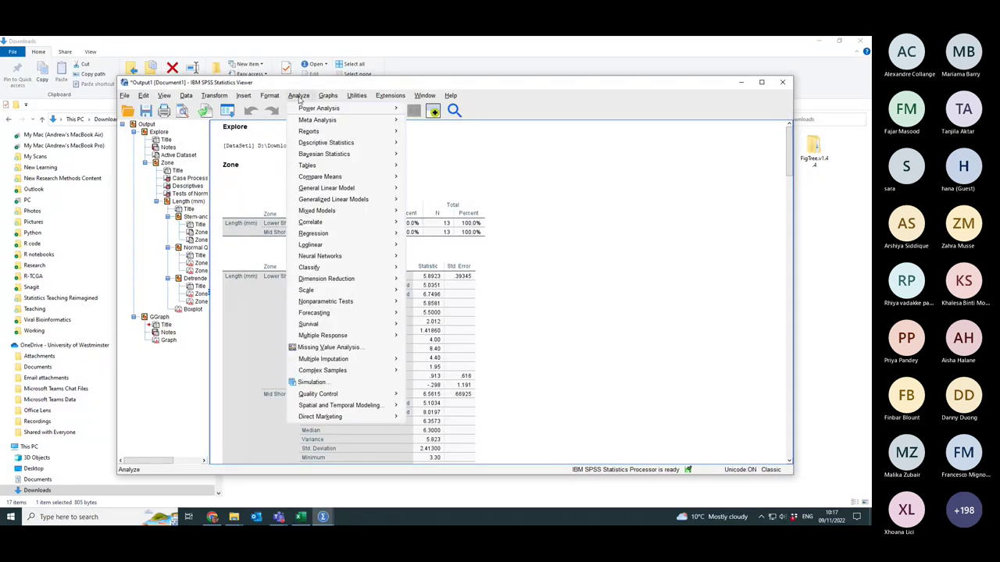
{"action": "left_click", "coordinate": [539, 327]}
{"action": "scroll", "coordinate": [539, 327], "scroll_direction": "down", "scroll_amount": 5}
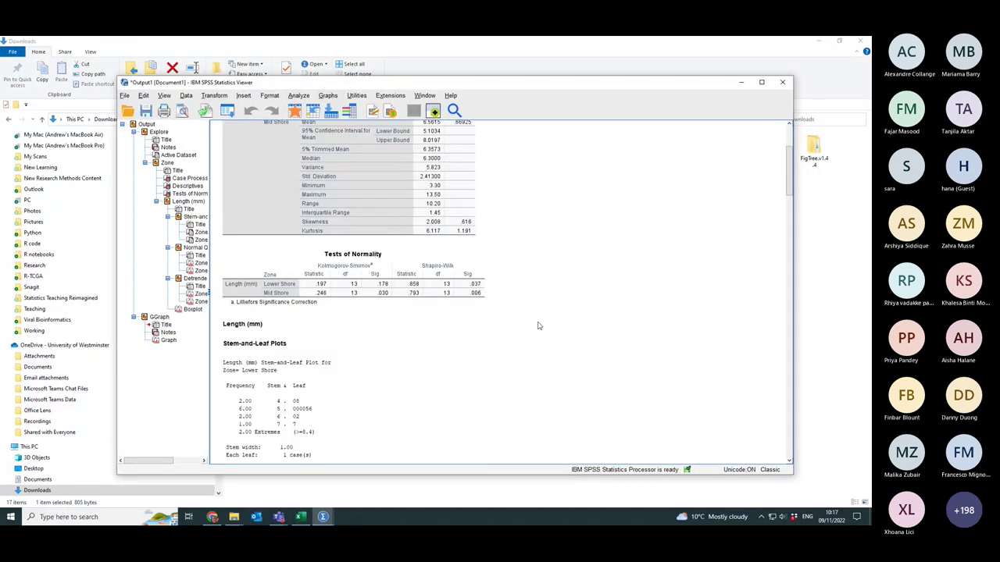
{"action": "scroll", "coordinate": [538, 326], "scroll_direction": "down", "scroll_amount": 15}
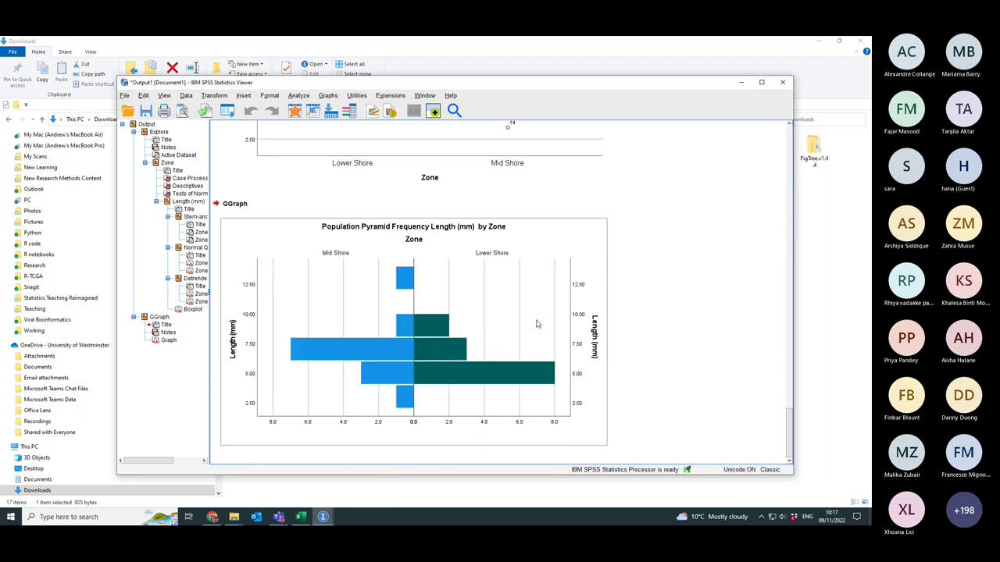
{"action": "scroll", "coordinate": [536, 323], "scroll_direction": "up", "scroll_amount": 15}
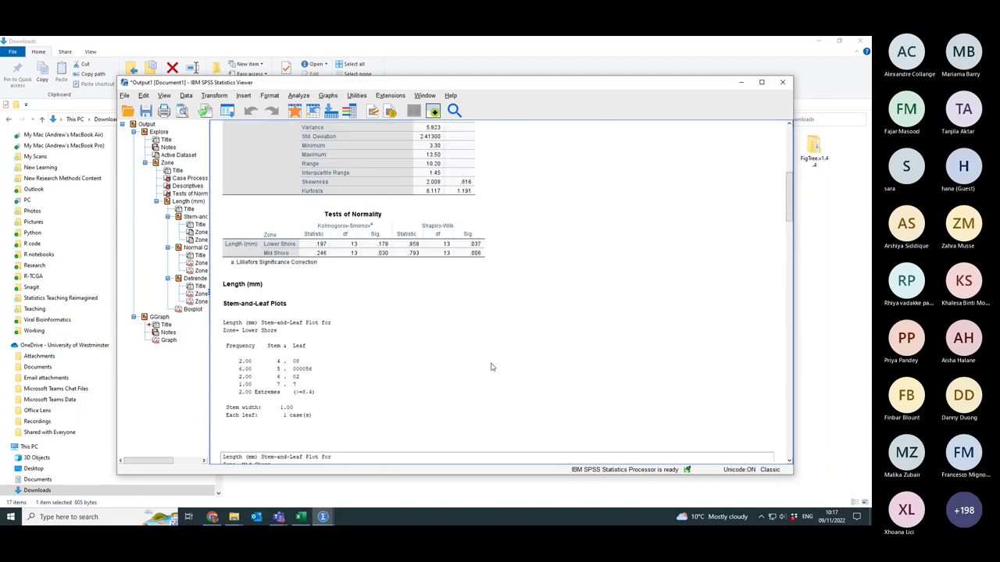
{"action": "scroll", "coordinate": [492, 365], "scroll_direction": "up", "scroll_amount": 6}
{"action": "scroll", "coordinate": [491, 364], "scroll_direction": "down", "scroll_amount": 5}
{"action": "scroll", "coordinate": [491, 364], "scroll_direction": "up", "scroll_amount": 3}
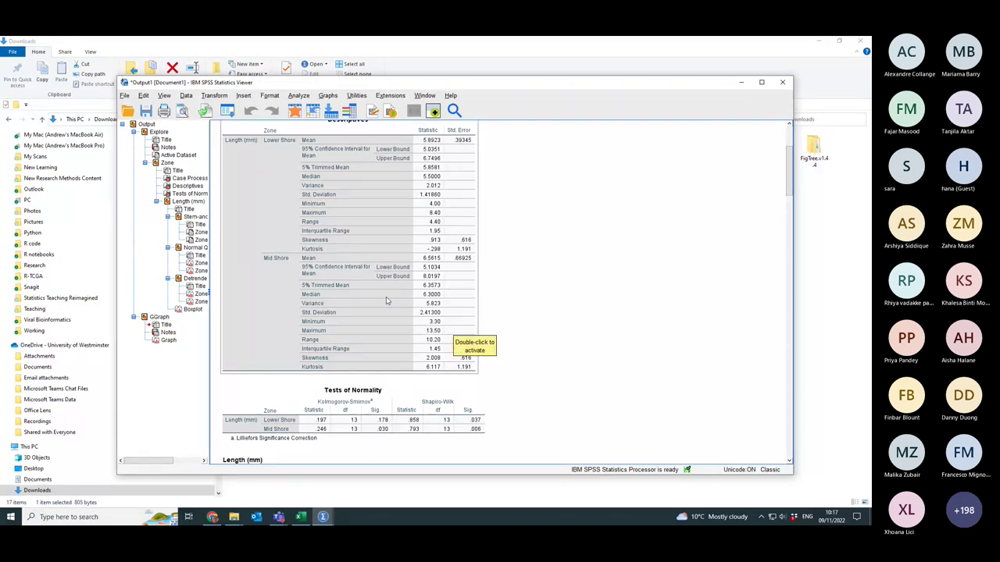
{"action": "left_click", "coordinate": [300, 95]}
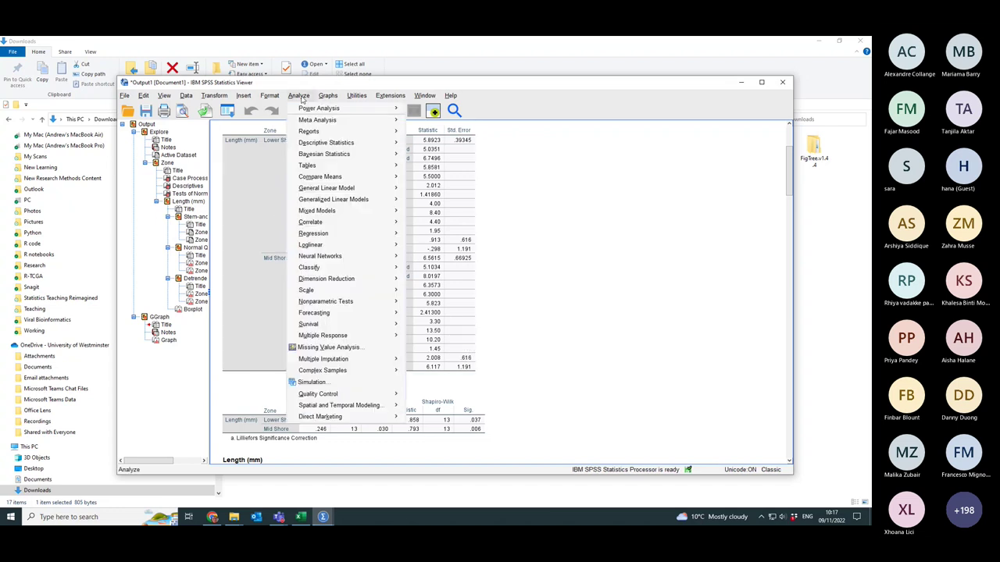
- Open Analyze > Nonparametric Tests > Independent Samples
{"action": "mouse_move", "coordinate": [311, 304]}
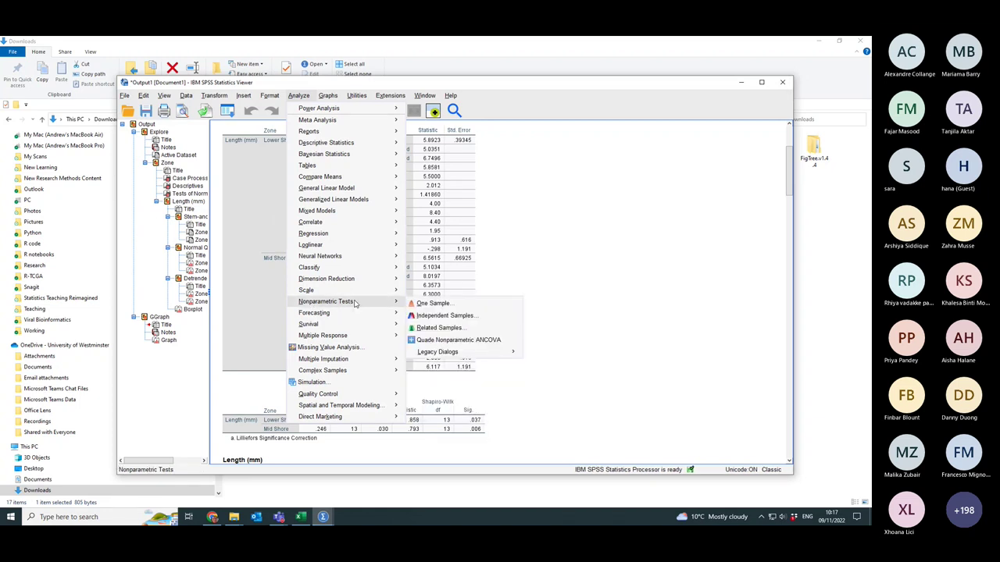
{"action": "mouse_move", "coordinate": [397, 302]}
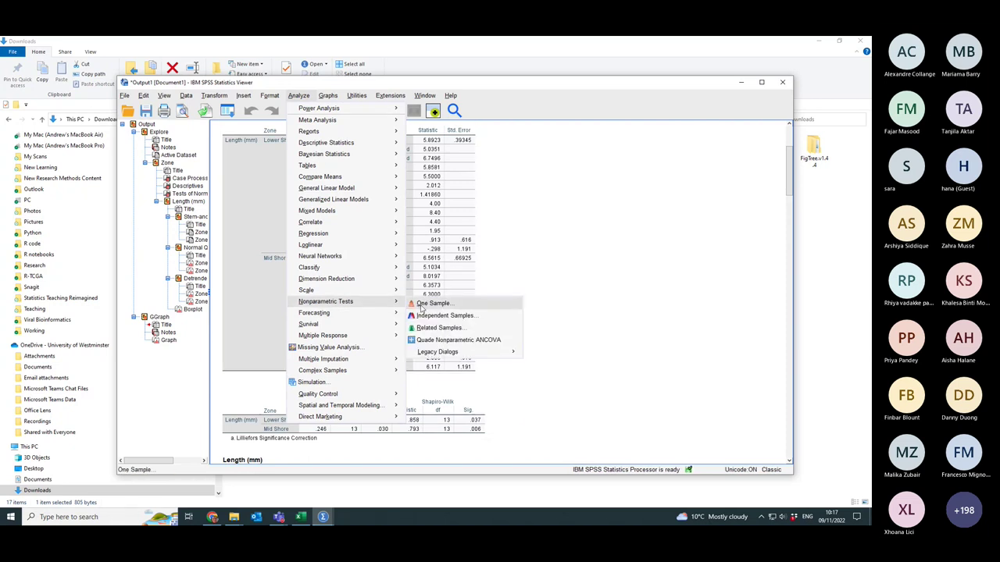
{"action": "left_click", "coordinate": [425, 316]}
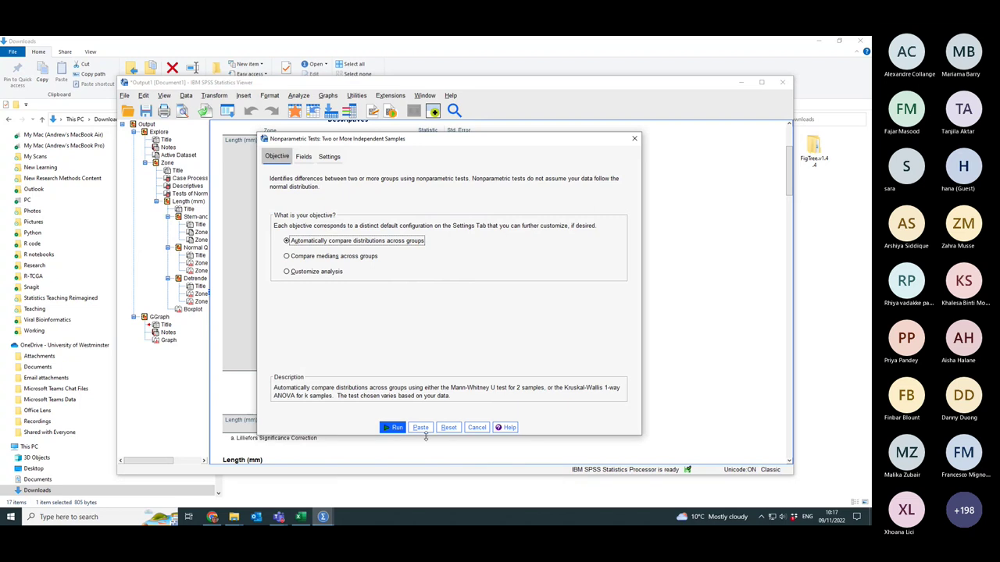
- Use custom field assignments with Length (mm) as test field and Zone as group
{"action": "left_click", "coordinate": [304, 157]}
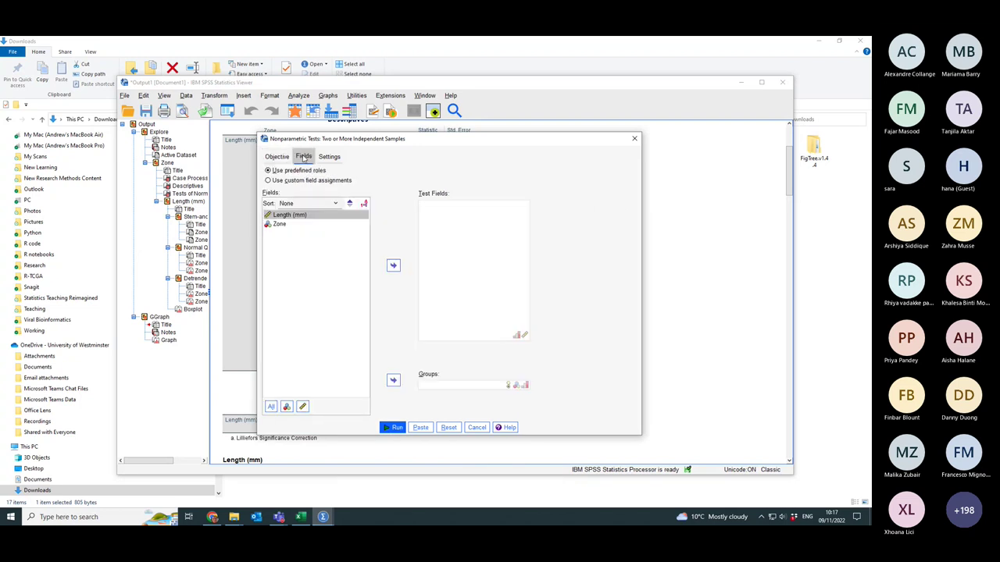
{"action": "left_click", "coordinate": [301, 180]}
{"action": "left_click", "coordinate": [394, 267]}
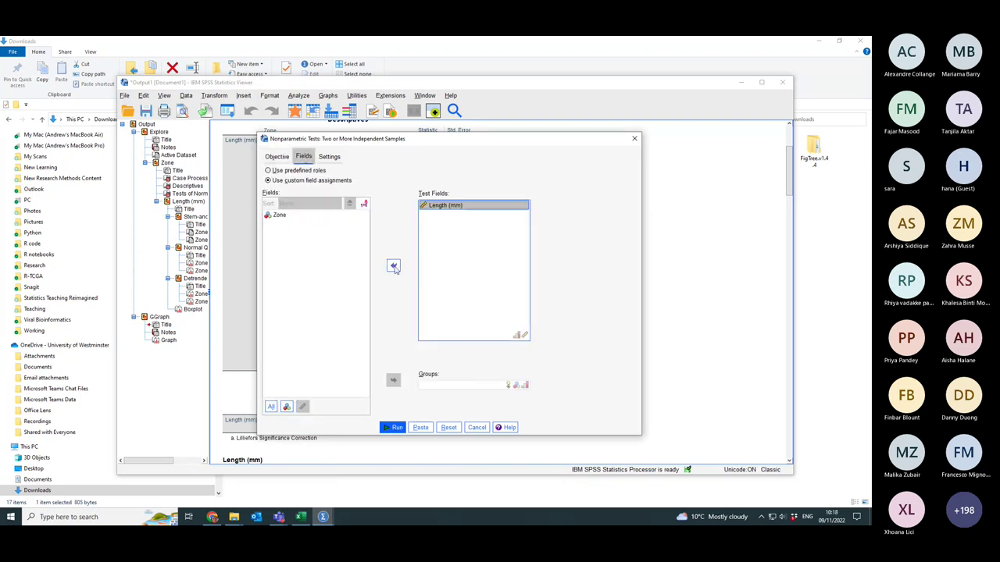
{"action": "left_click", "coordinate": [279, 215]}
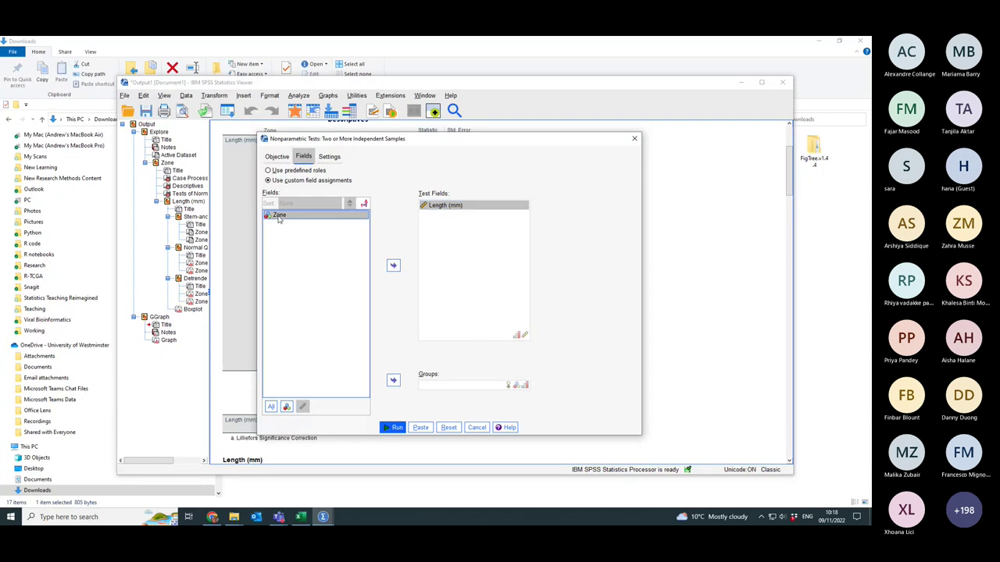
{"action": "left_click", "coordinate": [394, 381]}
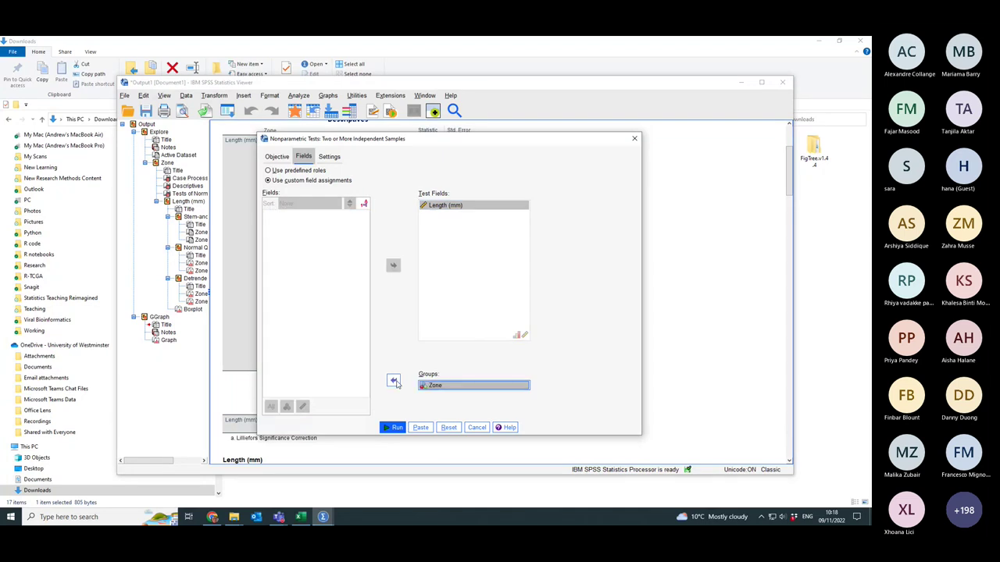
- Keep automatic test selection on the Settings tab and run the test
{"action": "left_click", "coordinate": [329, 157]}
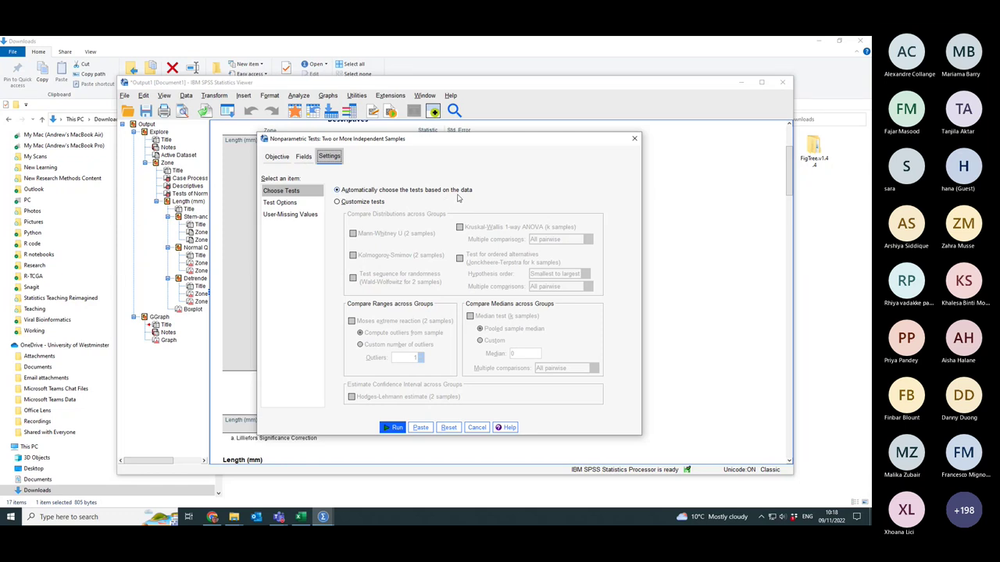
{"action": "left_click", "coordinate": [336, 201]}
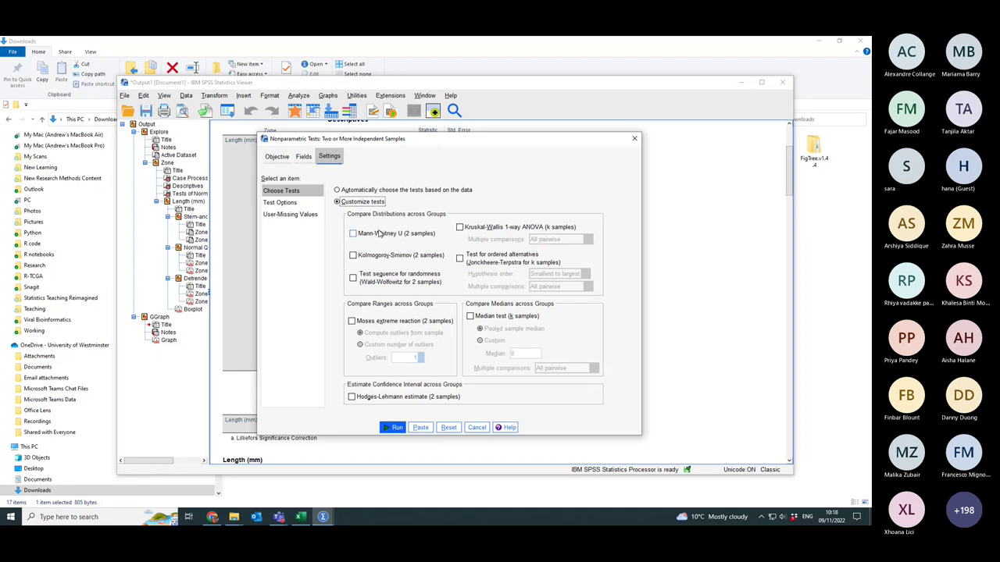
{"action": "left_click", "coordinate": [338, 190]}
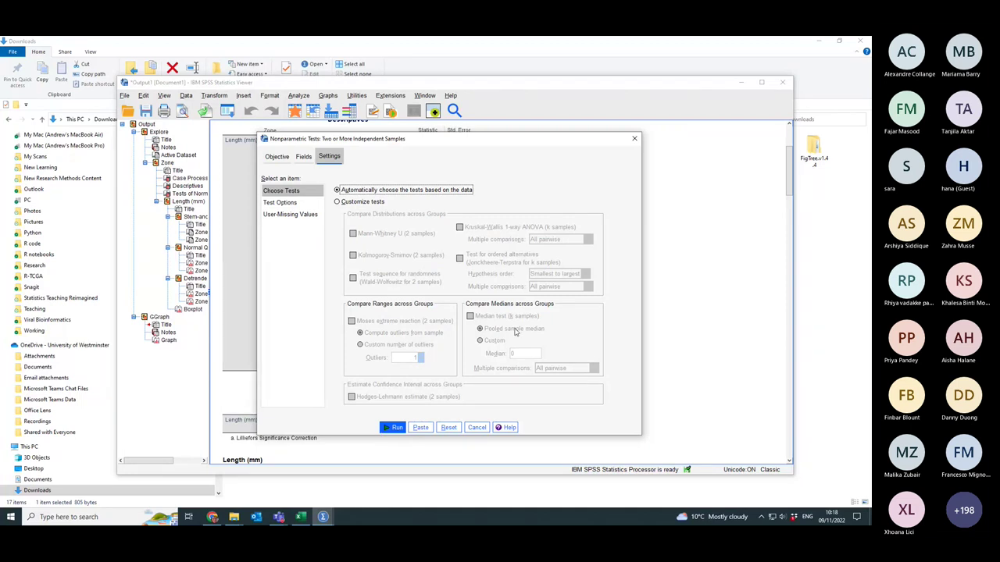
{"action": "left_click", "coordinate": [395, 428]}
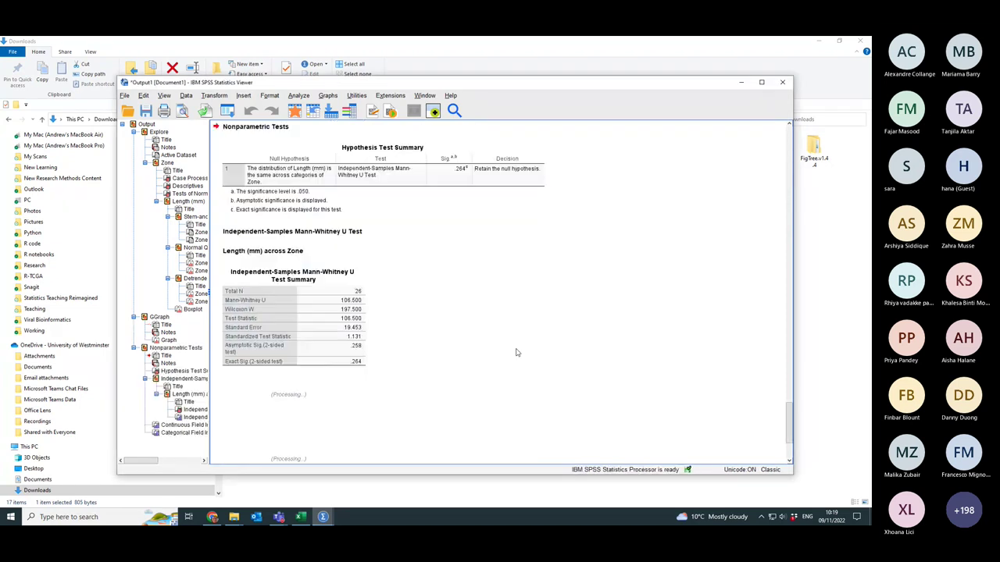
- Review the Mann-Whitney table: U = 106.500, mean ranks 11.81 Lower versus 15.19 Mid Shore
{"action": "scroll", "coordinate": [520, 352], "scroll_direction": "up", "scroll_amount": 3}
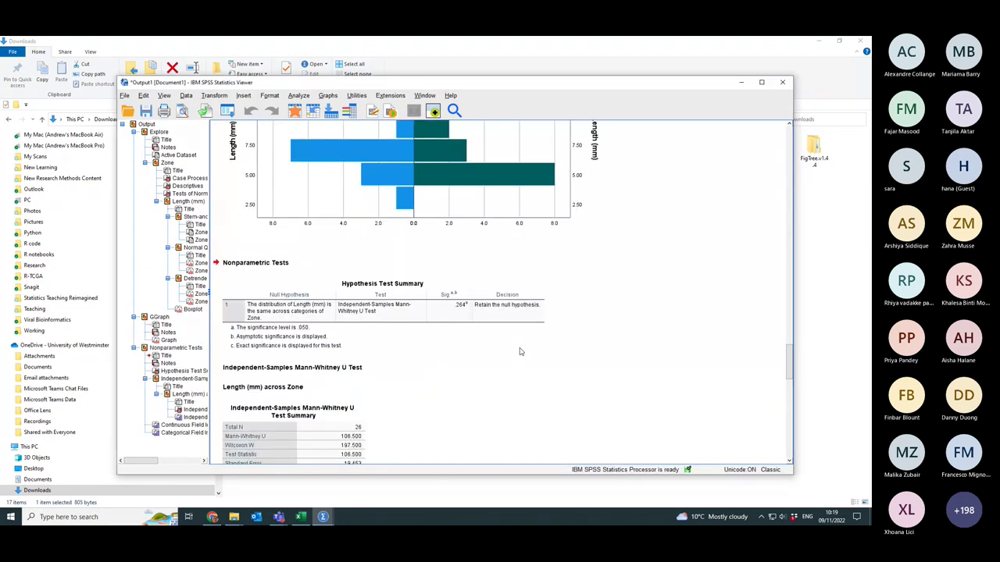
{"action": "left_click", "coordinate": [300, 341]}
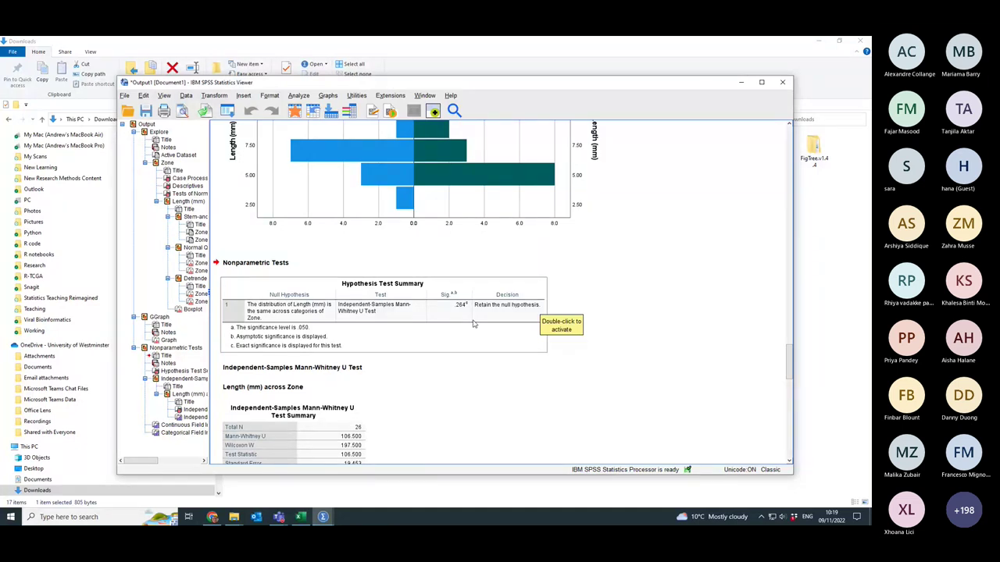
{"action": "scroll", "coordinate": [491, 352], "scroll_direction": "down", "scroll_amount": 3}
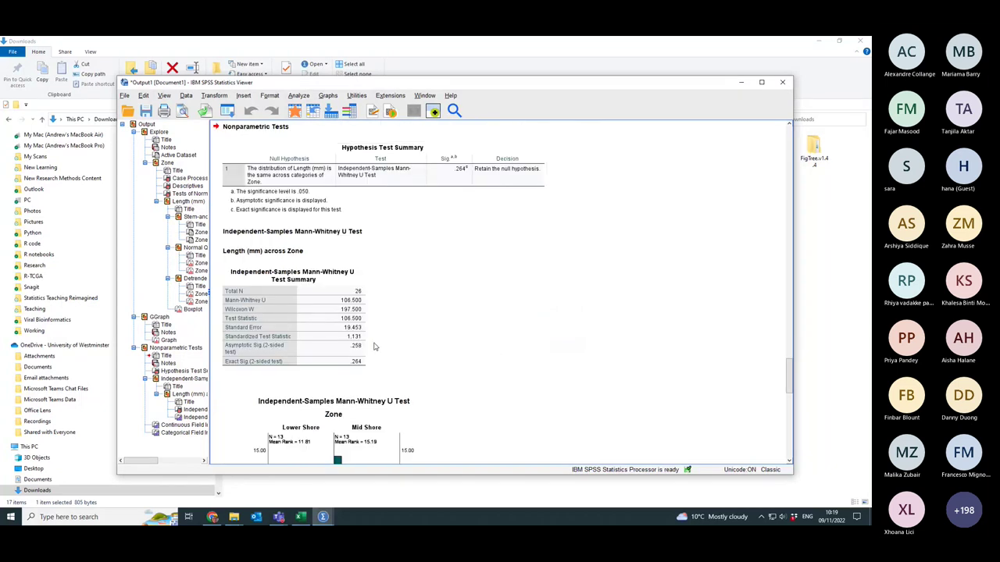
{"action": "scroll", "coordinate": [373, 346], "scroll_direction": "down", "scroll_amount": 3}
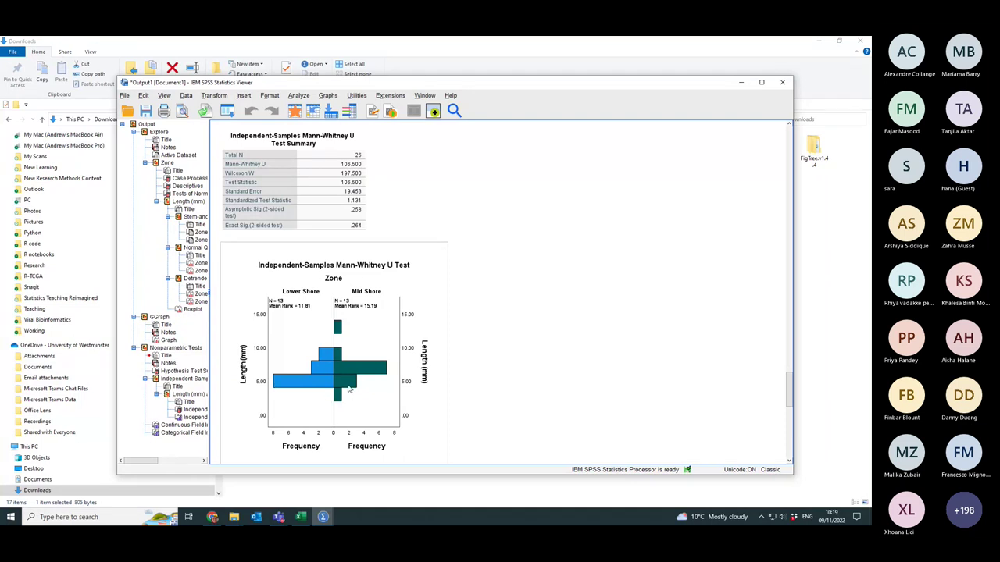
{"action": "scroll", "coordinate": [355, 387], "scroll_direction": "up", "scroll_amount": 5}
{"action": "scroll", "coordinate": [354, 387], "scroll_direction": "up", "scroll_amount": 5}
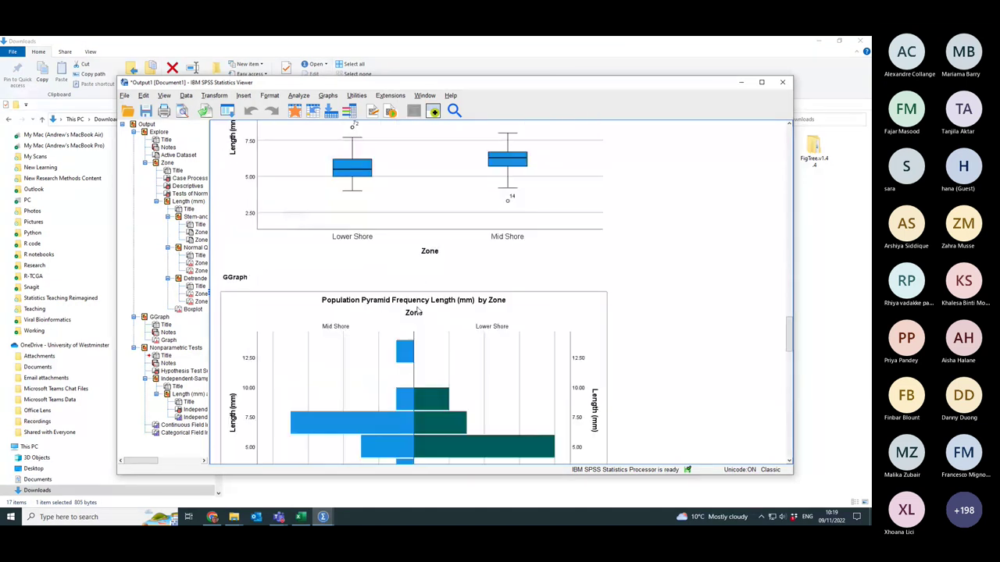
{"action": "scroll", "coordinate": [422, 312], "scroll_direction": "down", "scroll_amount": 5}
{"action": "left_click", "coordinate": [496, 228]}
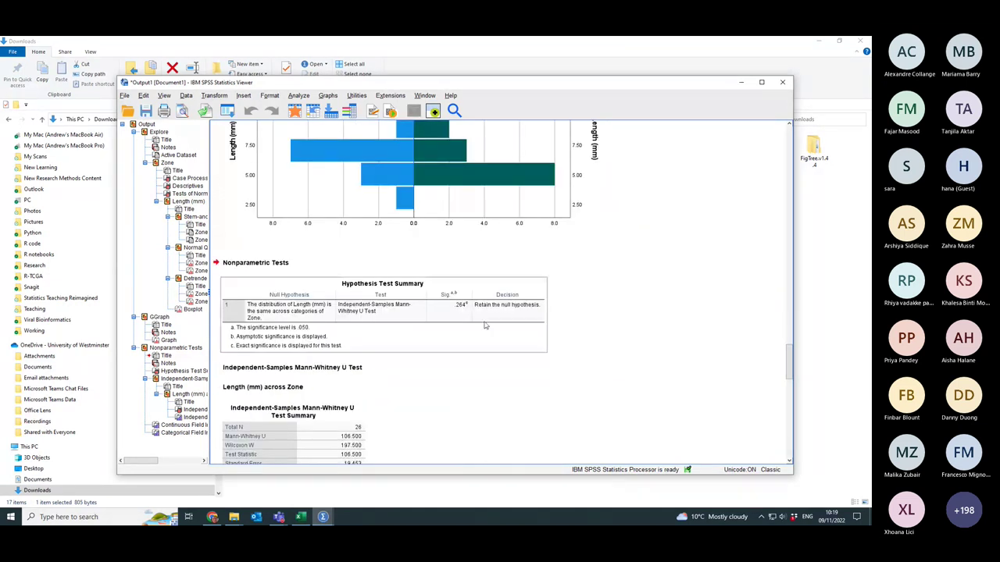
{"action": "scroll", "coordinate": [480, 323], "scroll_direction": "down", "scroll_amount": 5}
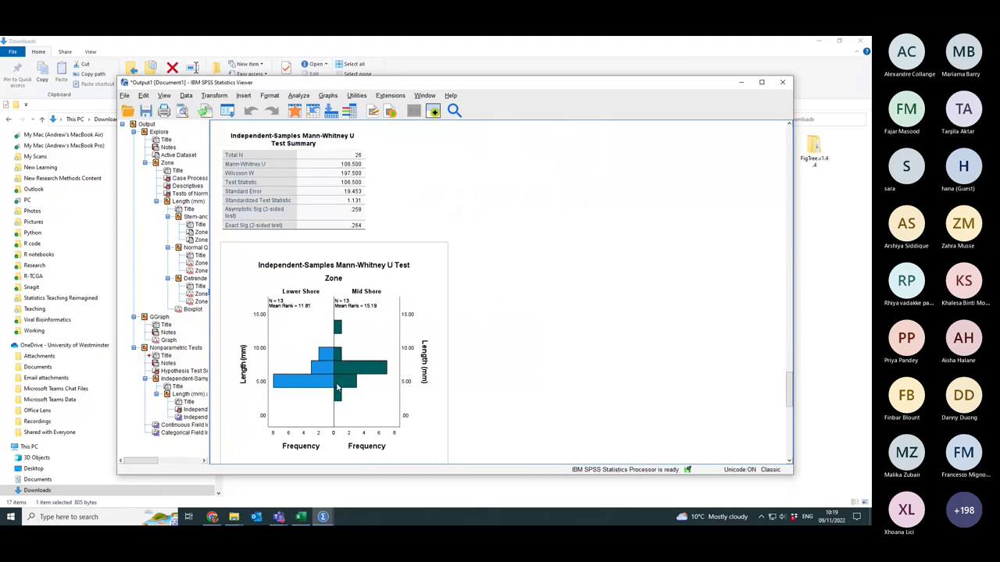
{"action": "left_click", "coordinate": [365, 216]}
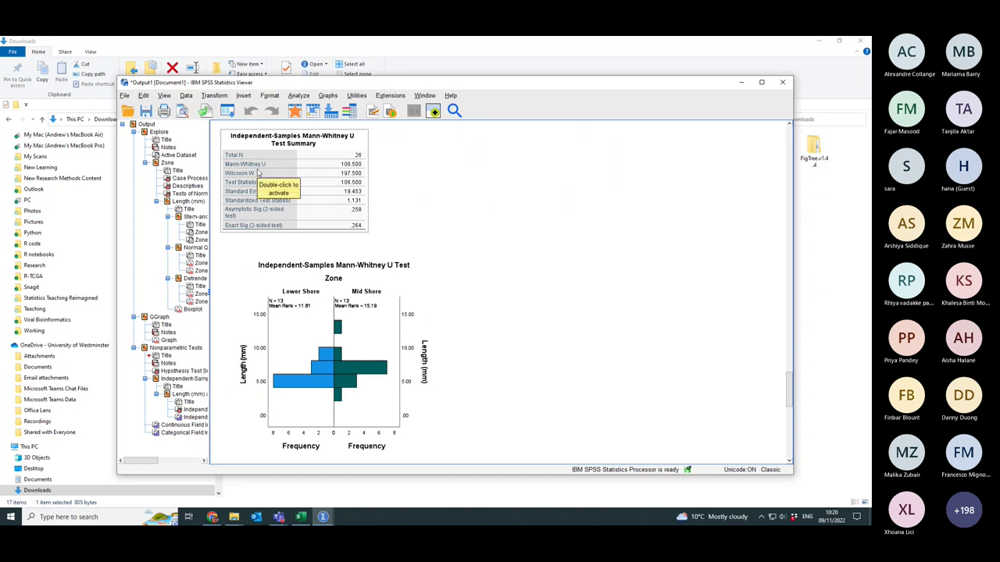
{"action": "left_click", "coordinate": [403, 227]}
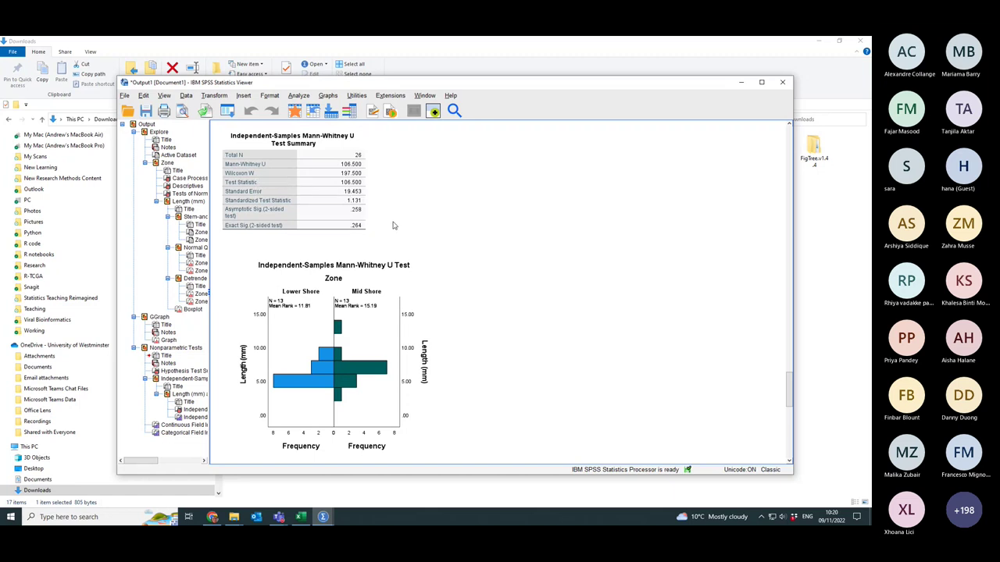
{"action": "left_click", "coordinate": [348, 200]}
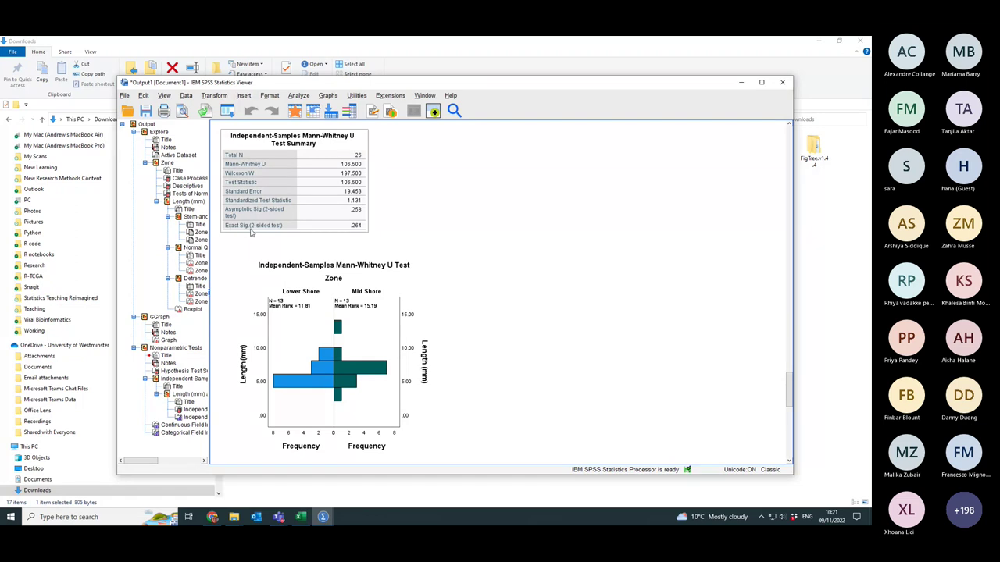
- Select the Hypothesis Test Summary (.264), then the Mann-Whitney table with U 106.500, SE 19.453
{"action": "scroll", "coordinate": [266, 250], "scroll_direction": "up", "scroll_amount": 3}
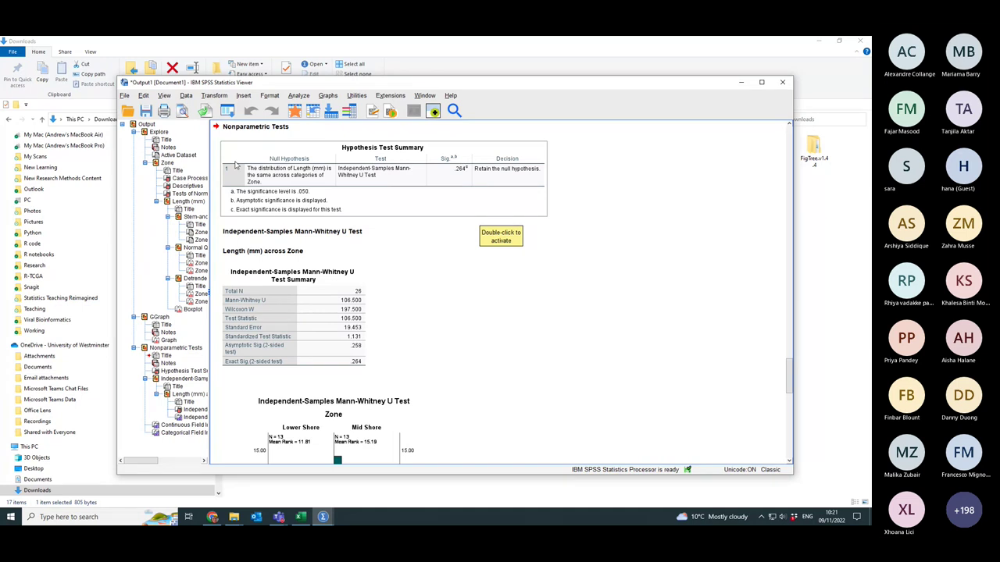
{"action": "left_click", "coordinate": [430, 186]}
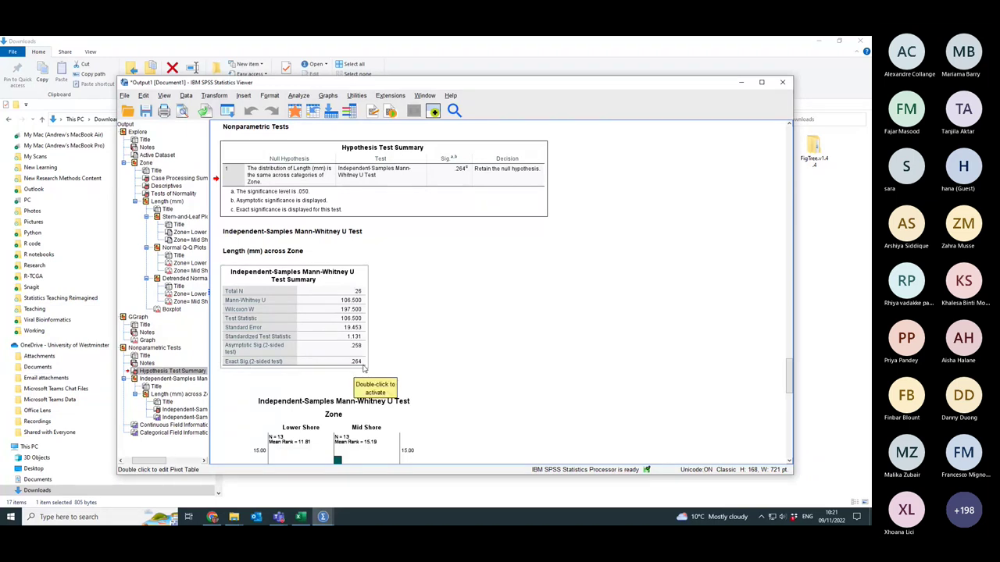
{"action": "left_click", "coordinate": [264, 366]}
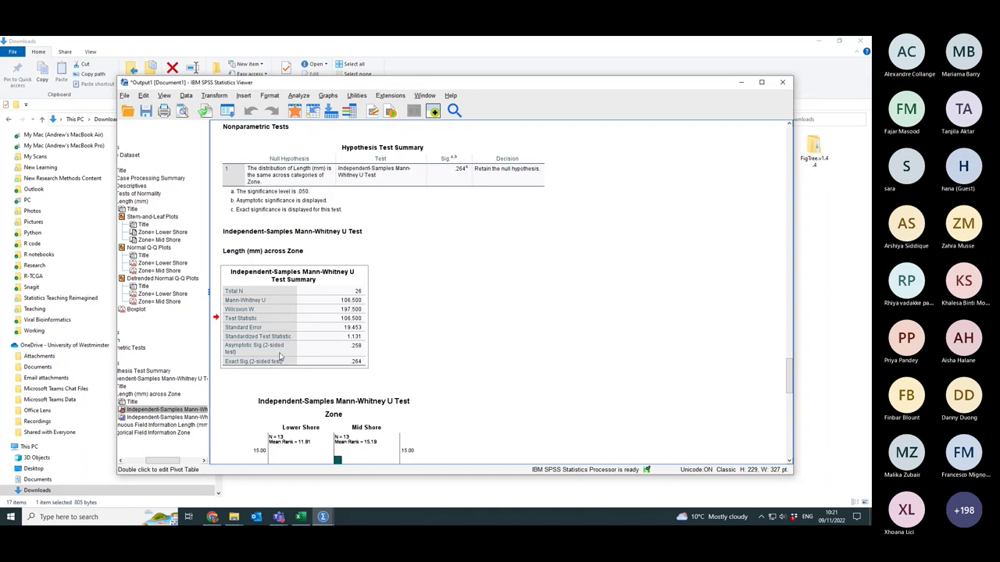
{"action": "scroll", "coordinate": [480, 346], "scroll_direction": "down", "scroll_amount": 10}
{"action": "scroll", "coordinate": [479, 344], "scroll_direction": "up", "scroll_amount": 7}
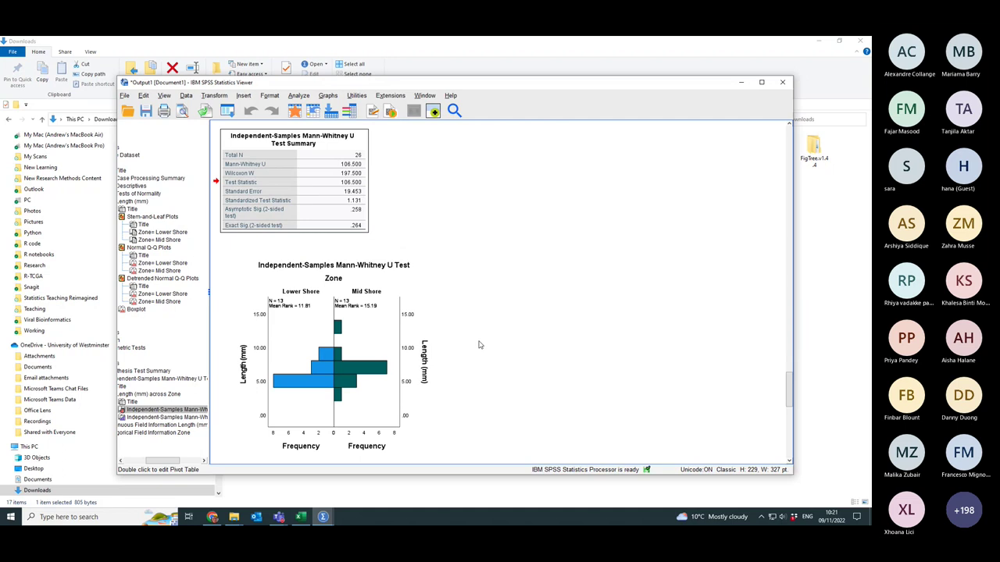
{"action": "scroll", "coordinate": [304, 310], "scroll_direction": "up", "scroll_amount": 3}
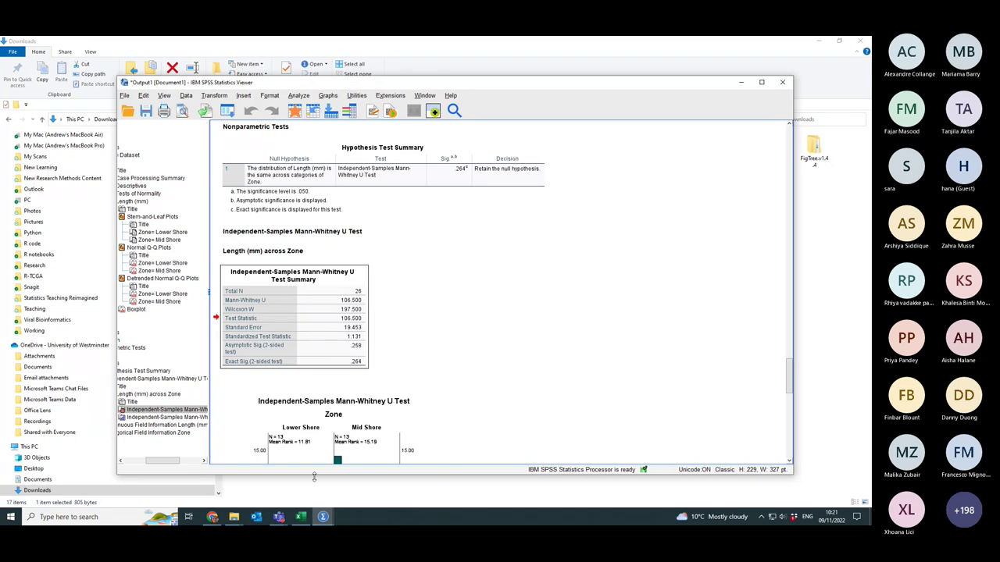
{"action": "left_click_drag", "start_coordinate": [166, 466], "coordinate": [123, 459]}
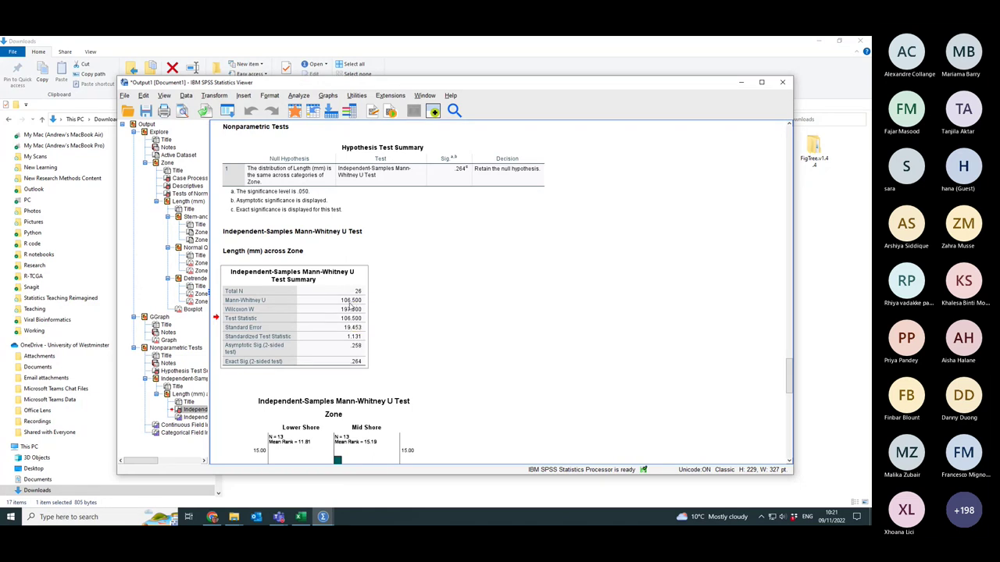
{"action": "left_click", "coordinate": [335, 319]}
{"action": "scroll", "coordinate": [384, 351], "scroll_direction": "down", "scroll_amount": 5}
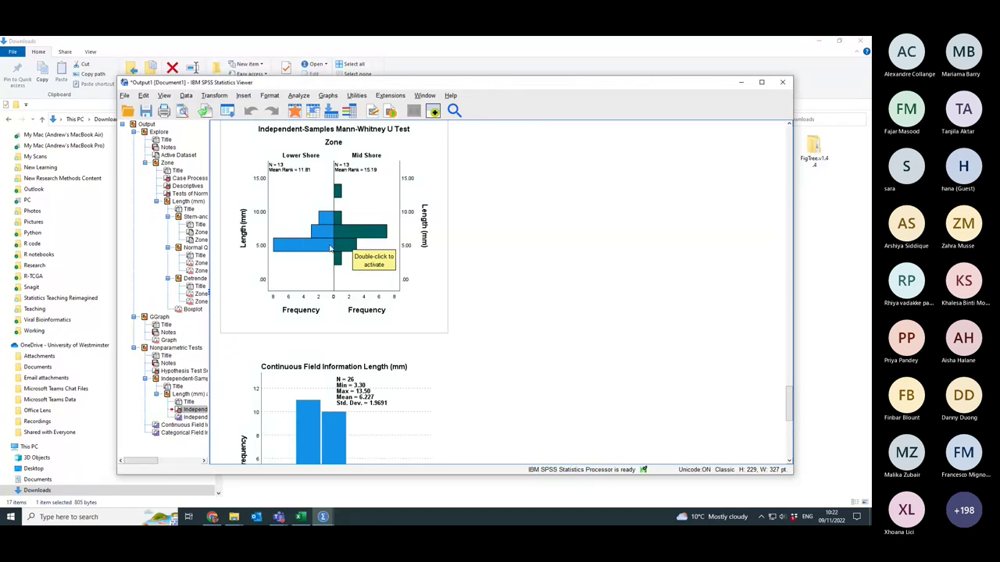
{"action": "scroll", "coordinate": [330, 249], "scroll_direction": "up", "scroll_amount": 6}
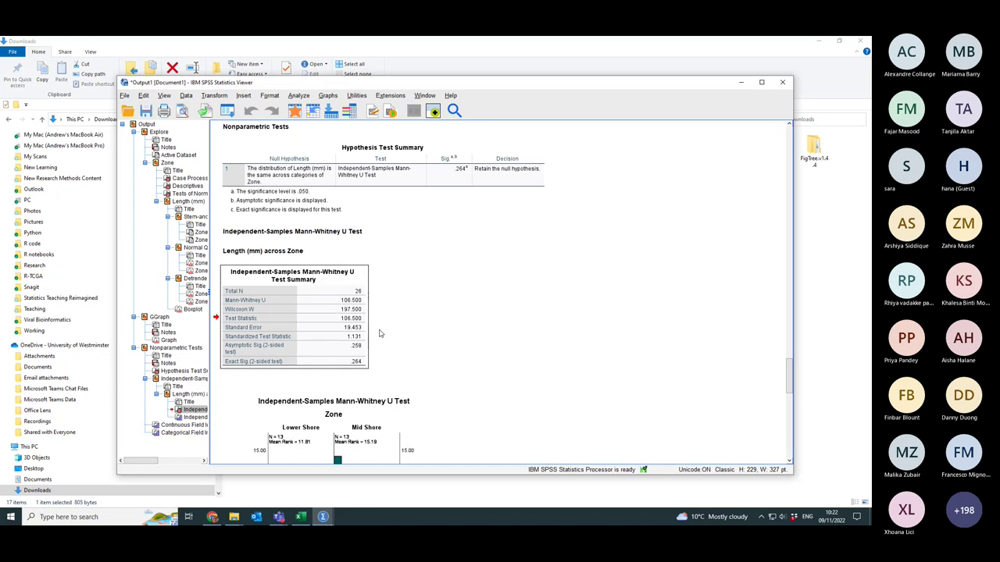
{"action": "scroll", "coordinate": [390, 334], "scroll_direction": "down", "scroll_amount": 5}
{"action": "scroll", "coordinate": [393, 332], "scroll_direction": "down", "scroll_amount": 5}
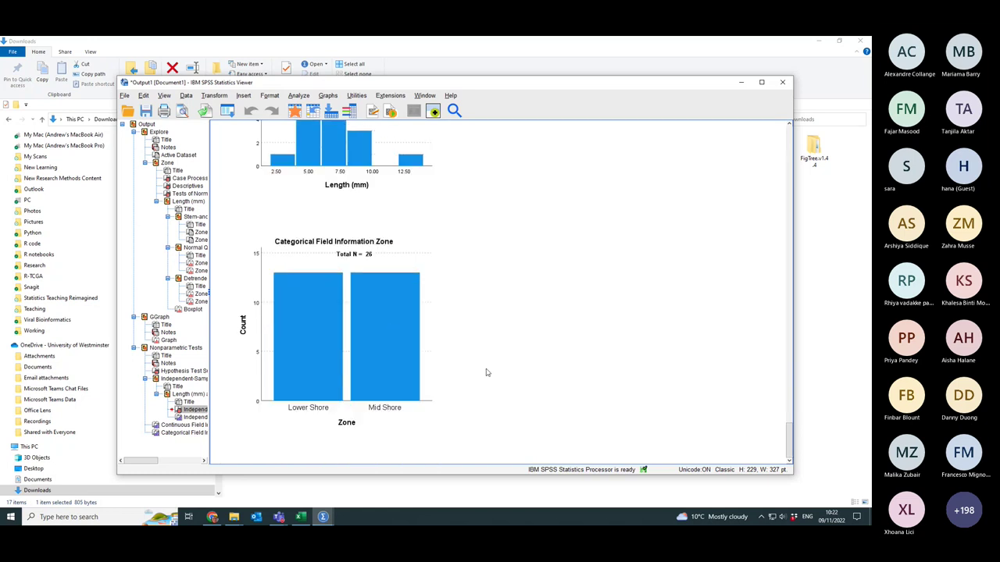
{"action": "scroll", "coordinate": [486, 373], "scroll_direction": "up", "scroll_amount": 3}
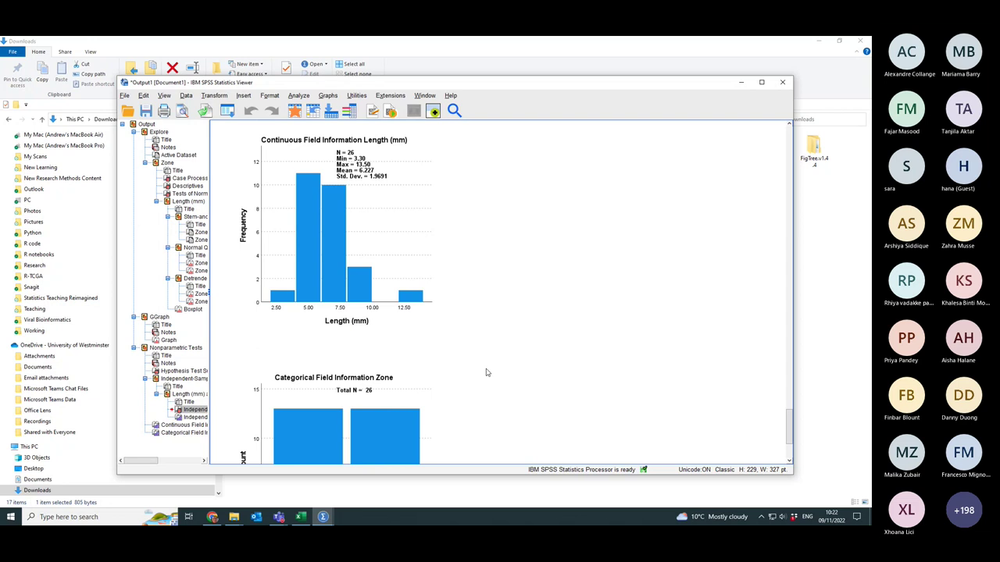
{"action": "scroll", "coordinate": [486, 373], "scroll_direction": "up", "scroll_amount": 5}
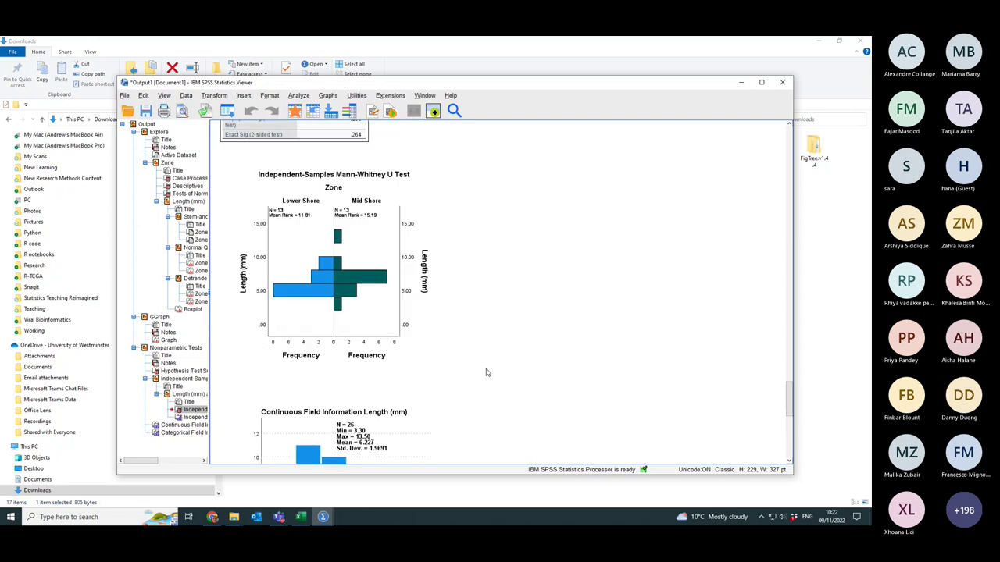
{"action": "scroll", "coordinate": [485, 373], "scroll_direction": "down", "scroll_amount": 3}
{"action": "scroll", "coordinate": [485, 372], "scroll_direction": "up", "scroll_amount": 10}
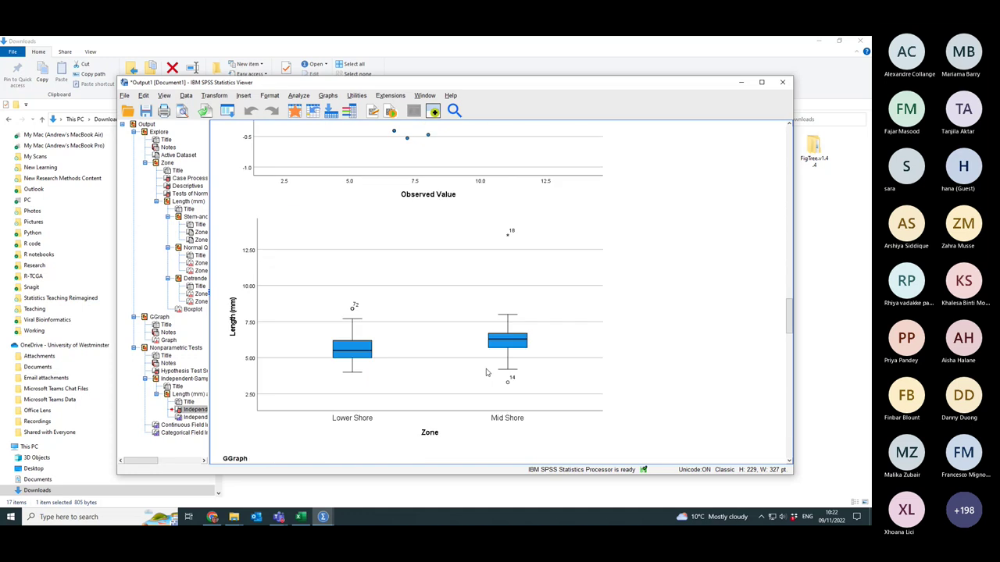
{"action": "scroll", "coordinate": [486, 372], "scroll_direction": "down", "scroll_amount": 10}
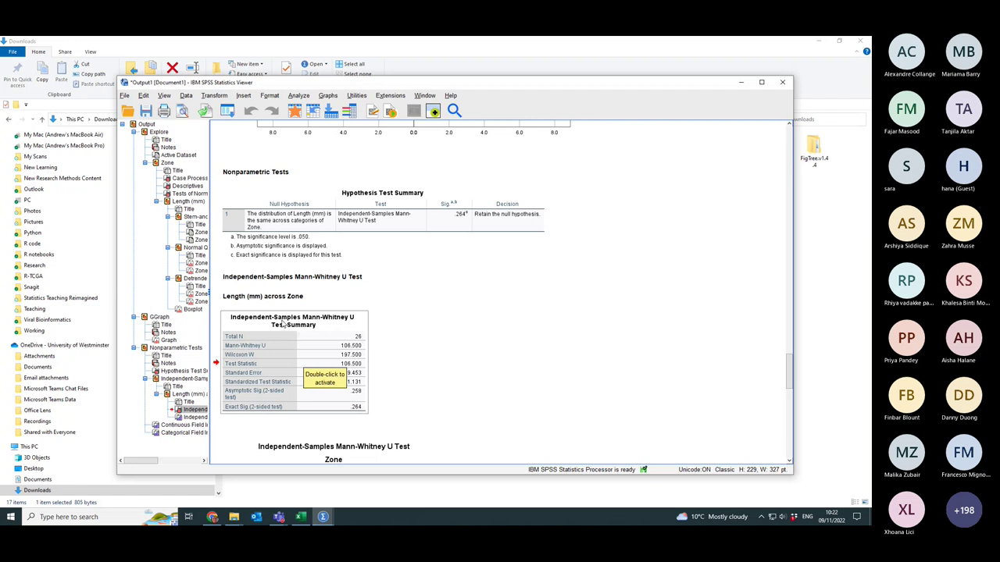
{"action": "left_click", "coordinate": [784, 83]}
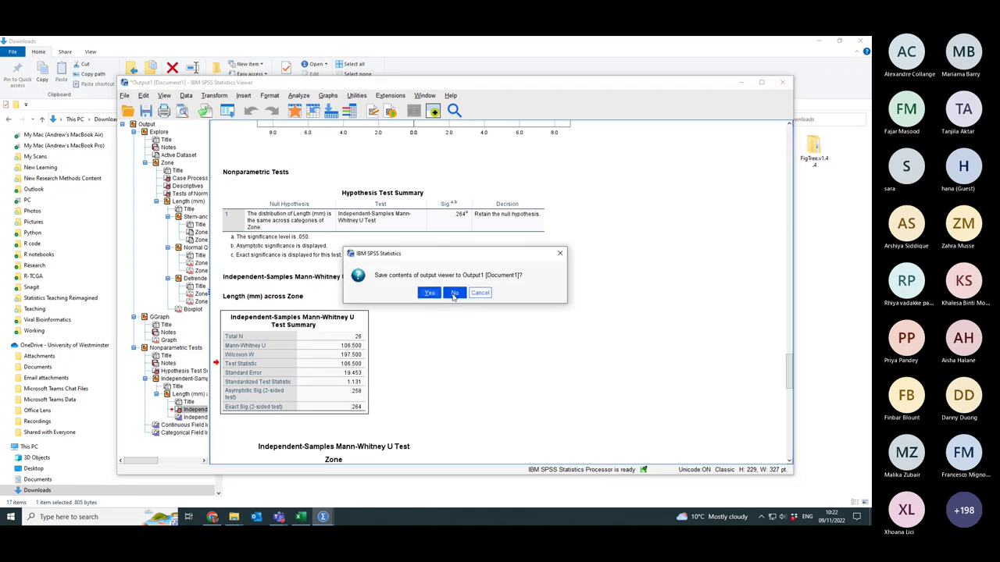
- Discard the Mann-Whitney output unsaved and return to the Periwinkle_Porthcrawl.sav Length and Zone data
{"action": "left_click", "coordinate": [453, 294]}
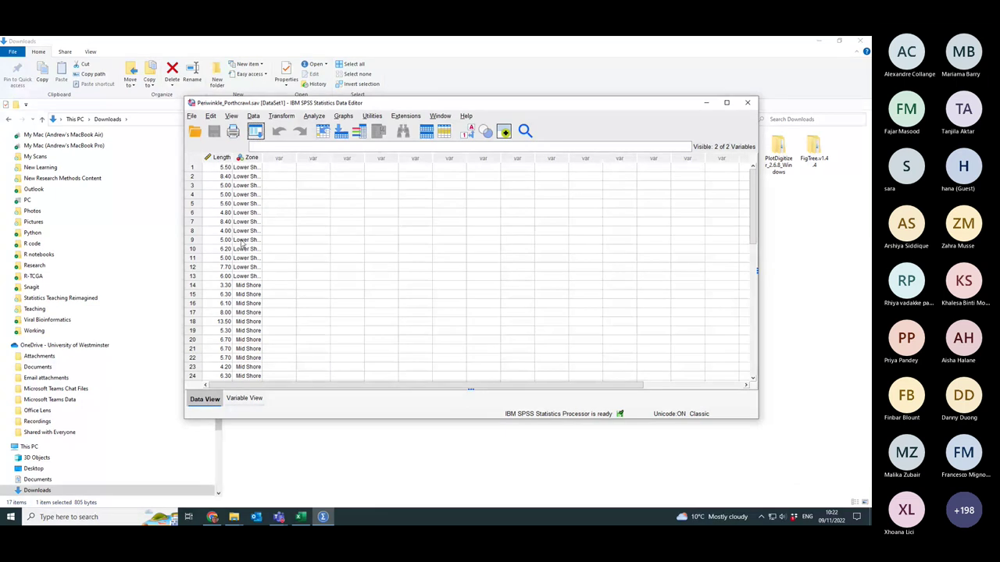
{"action": "scroll", "coordinate": [242, 242], "scroll_direction": "down", "scroll_amount": 10}
{"action": "scroll", "coordinate": [242, 242], "scroll_direction": "up", "scroll_amount": 10}
{"action": "scroll", "coordinate": [243, 254], "scroll_direction": "down", "scroll_amount": 3}
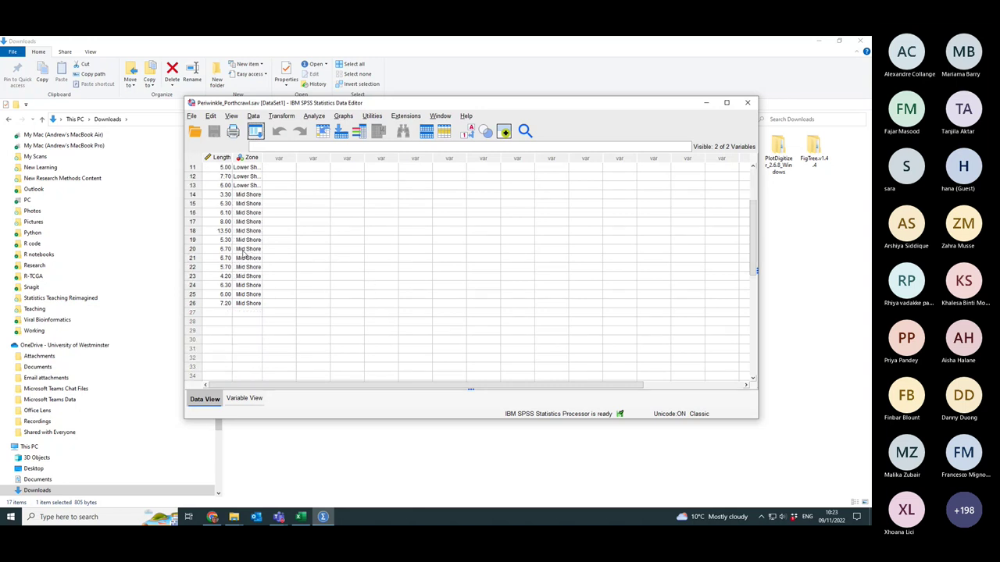
{"action": "scroll", "coordinate": [243, 255], "scroll_direction": "up", "scroll_amount": 3}
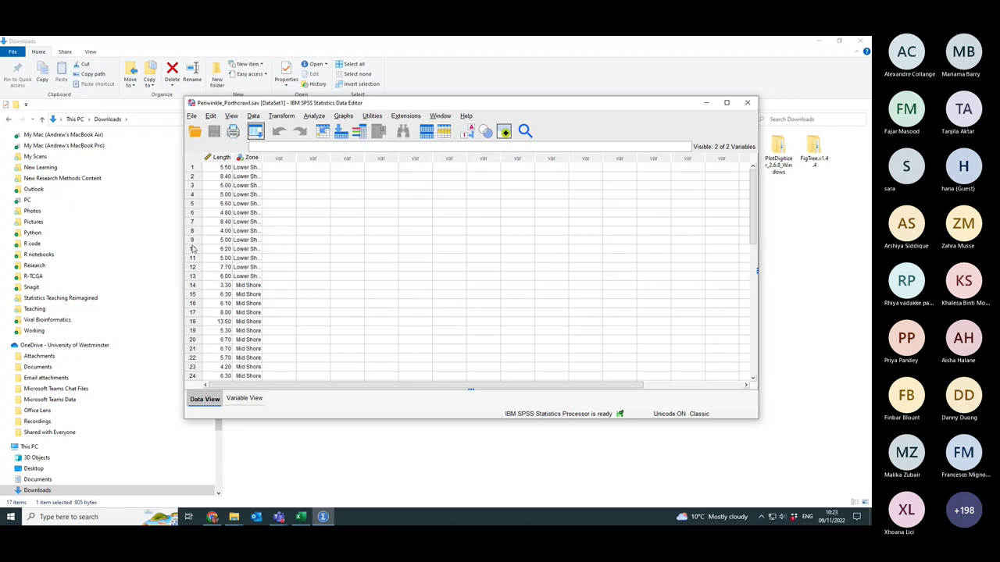